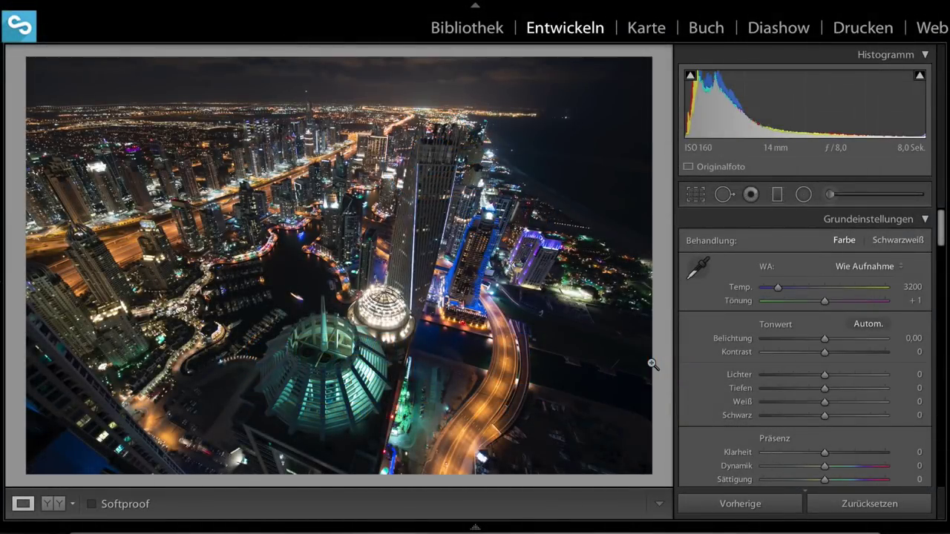
Cycle the loupe info overlay to Info 2 to show the exposure and lens details.
key("i")
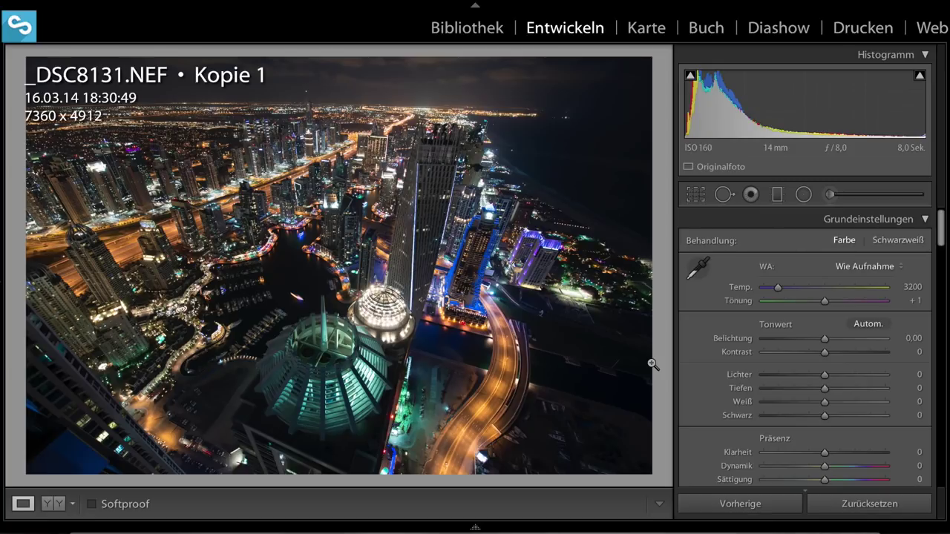
key("i")
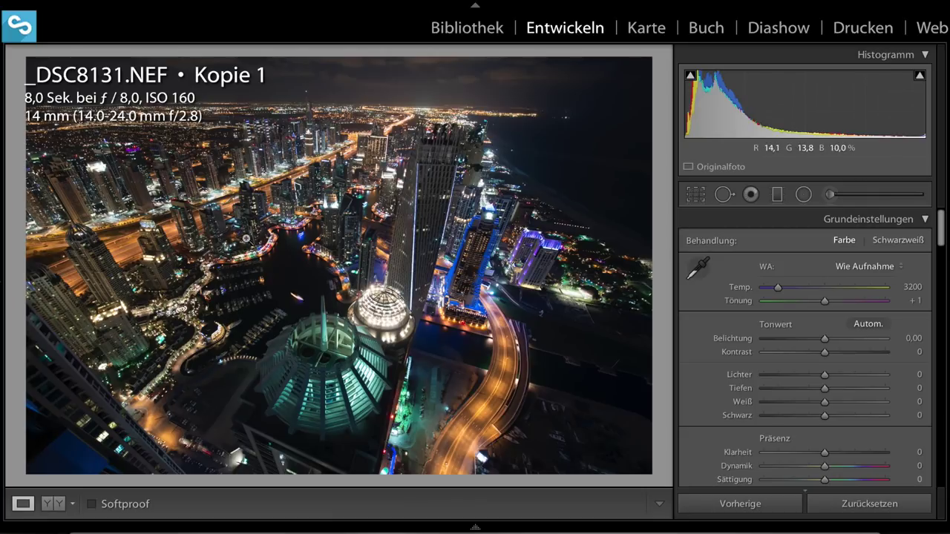
left_click(261, 227)
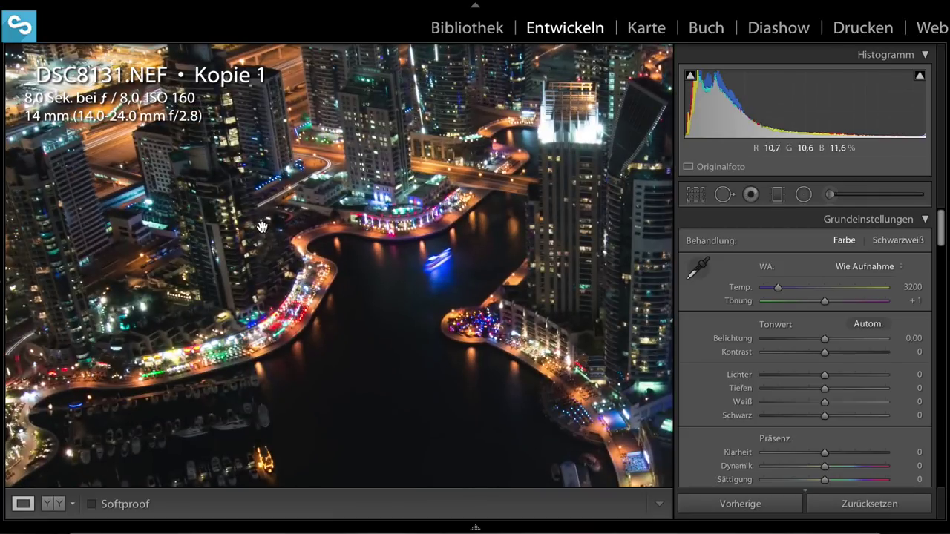
left_click_drag(248, 235, 208, 268)
left_click_drag(399, 223, 229, 282)
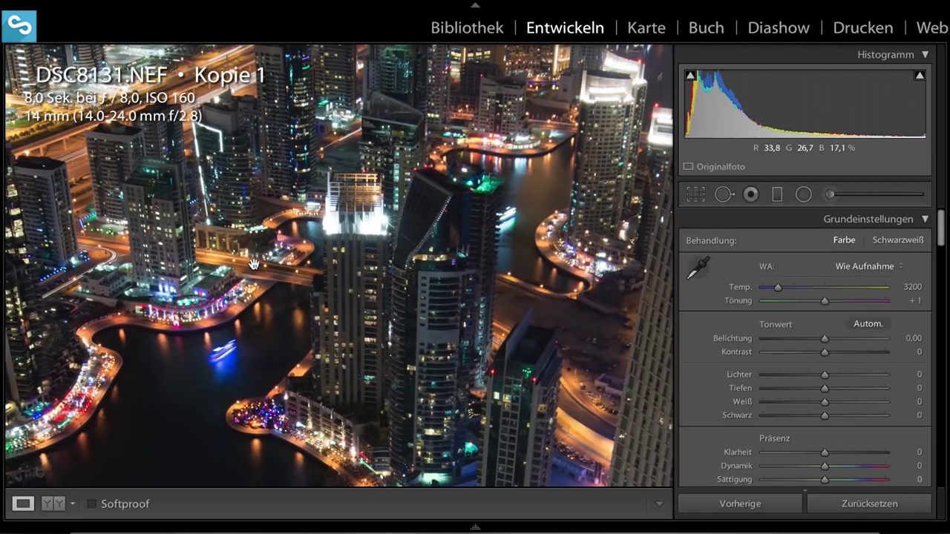
left_click(253, 264)
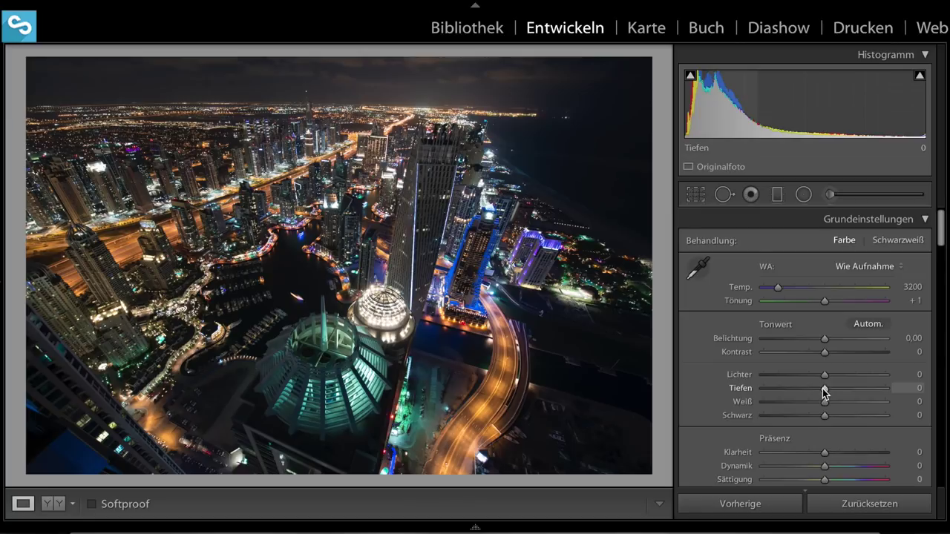
Raise Shadows (Tiefen) to +100 and pull Highlights (Lichter) down to −100.
left_click_drag(825, 387, 910, 388)
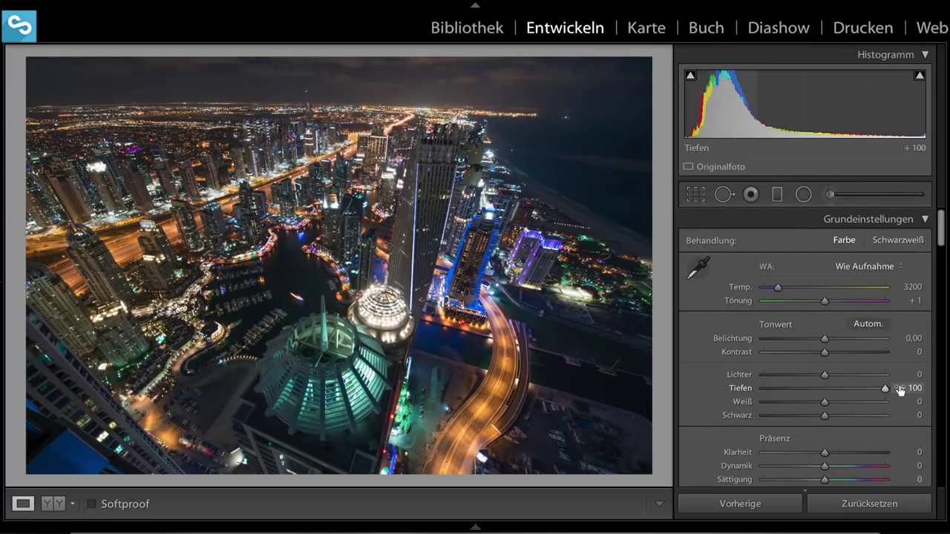
left_click_drag(823, 375, 748, 377)
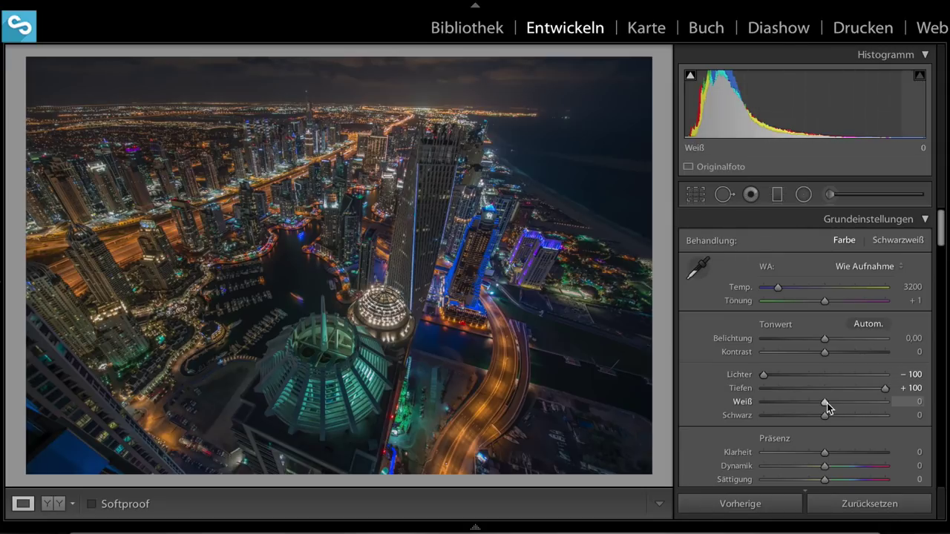
Set Whites (Weiß) to +10 and Blacks (Schwarz) to −30 using the Alt clipping preview.
key("alt")
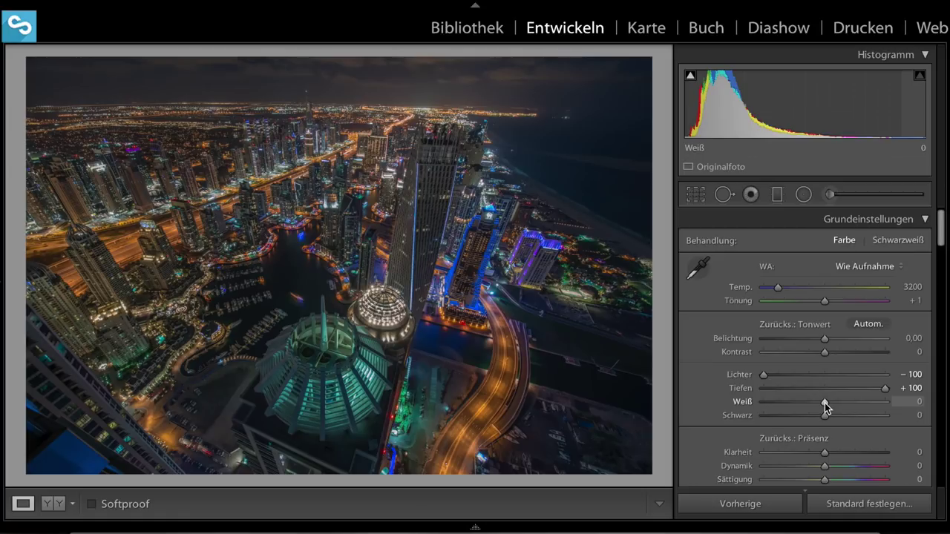
key("alt")
left_click_drag(824, 403, 829, 403)
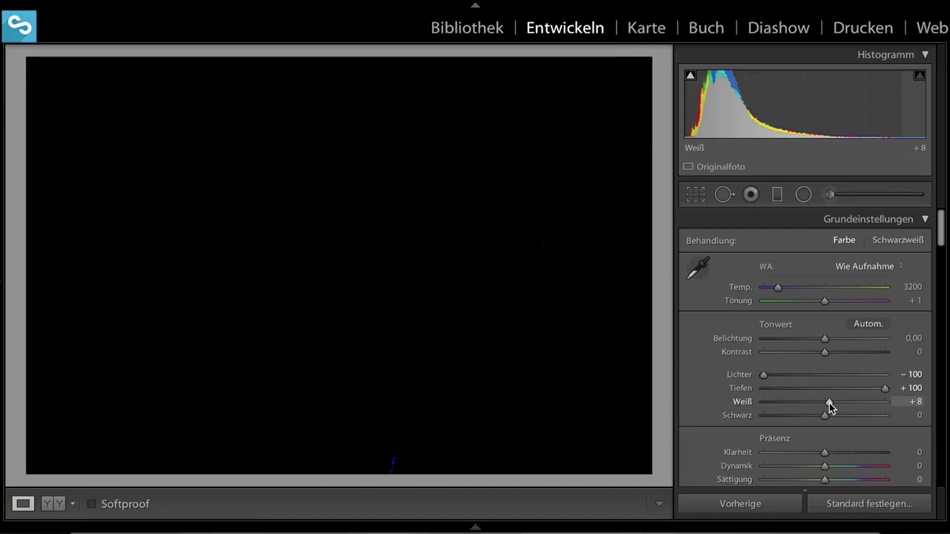
left_click_drag(829, 402, 831, 402)
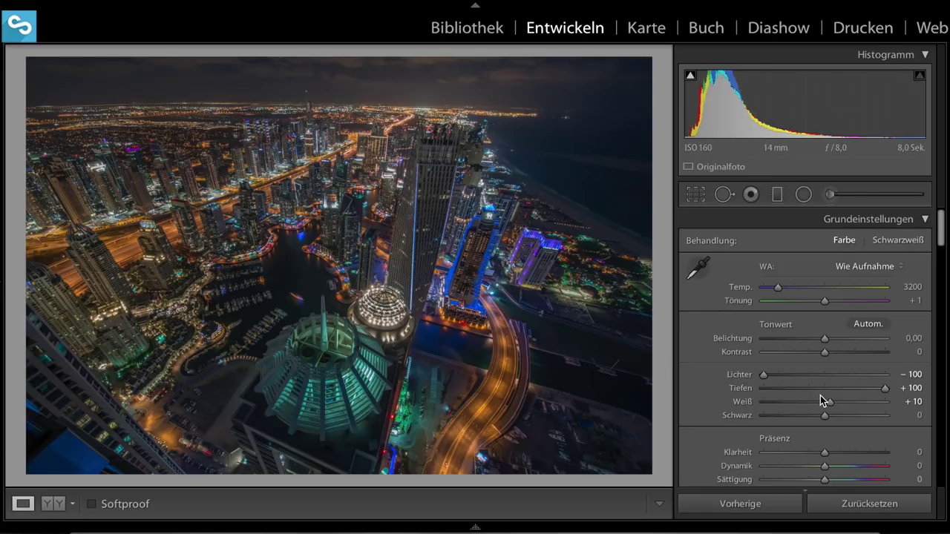
key("alt")
left_click_drag(824, 415, 808, 417)
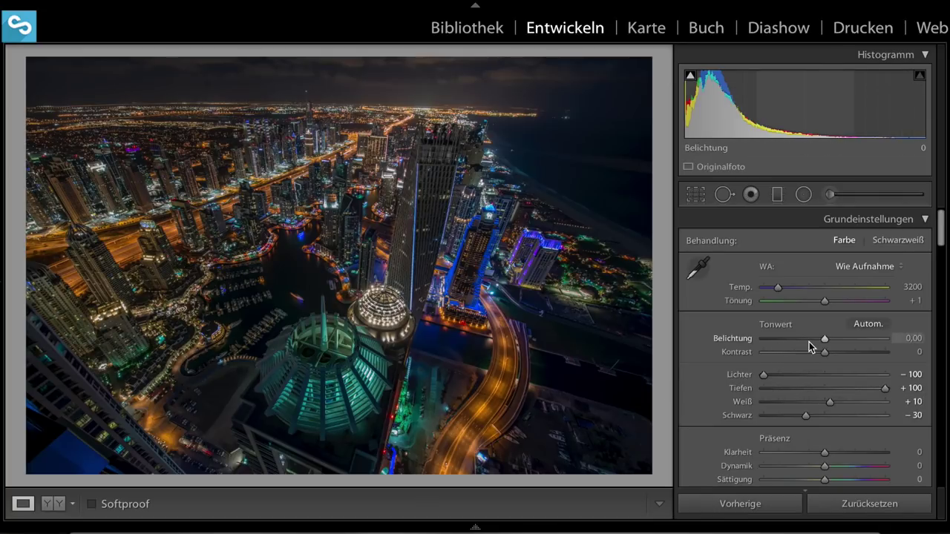
Set Exposure +0.65, Contrast +21, Clarity −15, Vibrance +20, and nudge the Temp. slider slightly.
left_click_drag(825, 339, 833, 342)
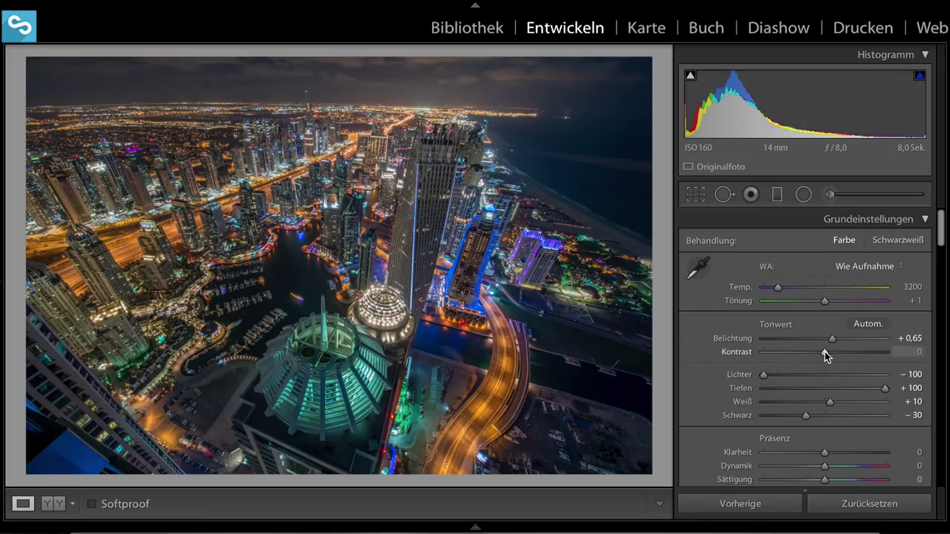
left_click_drag(825, 352, 839, 353)
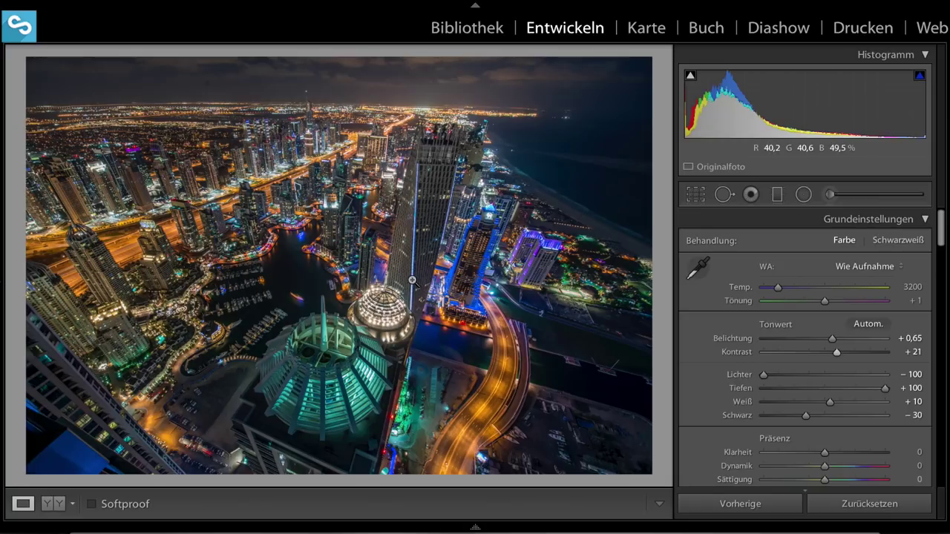
left_click_drag(832, 454, 815, 452)
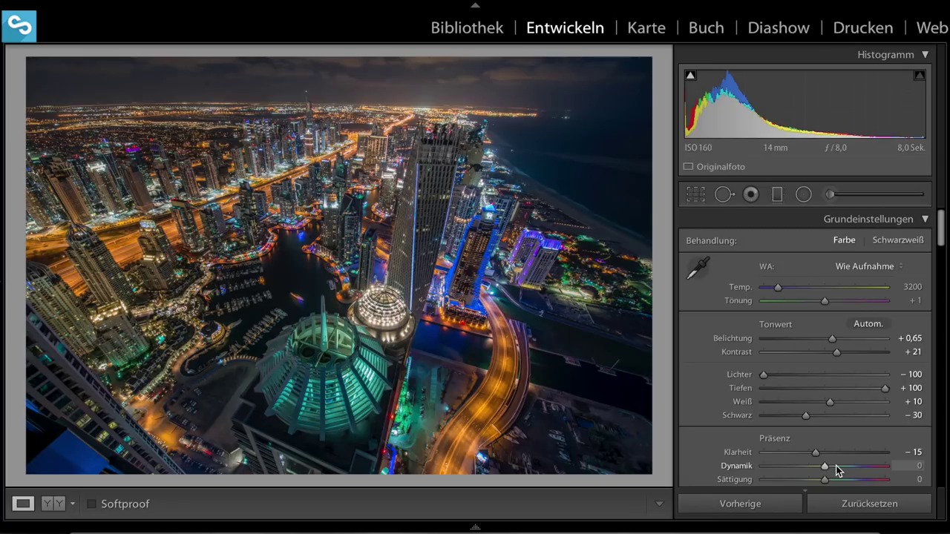
left_click_drag(824, 466, 836, 466)
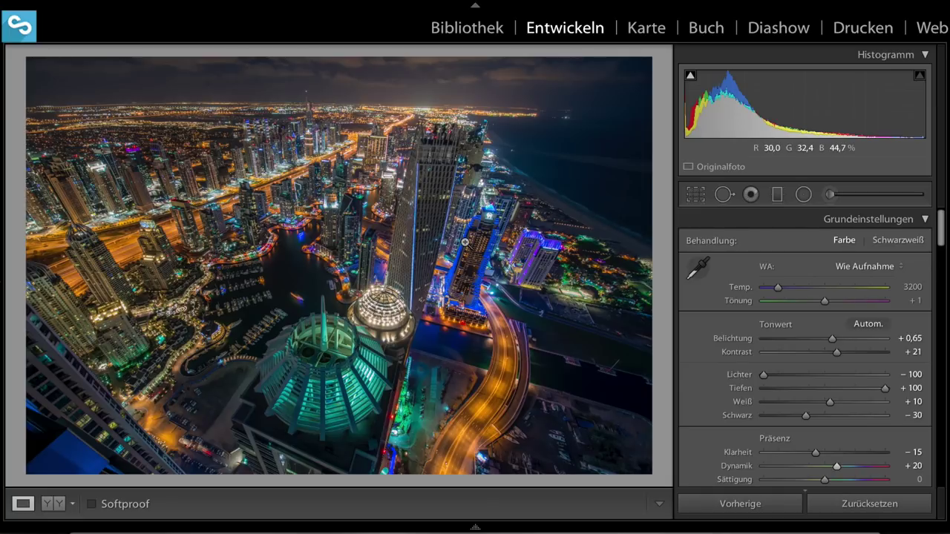
left_click_drag(778, 290, 777, 292)
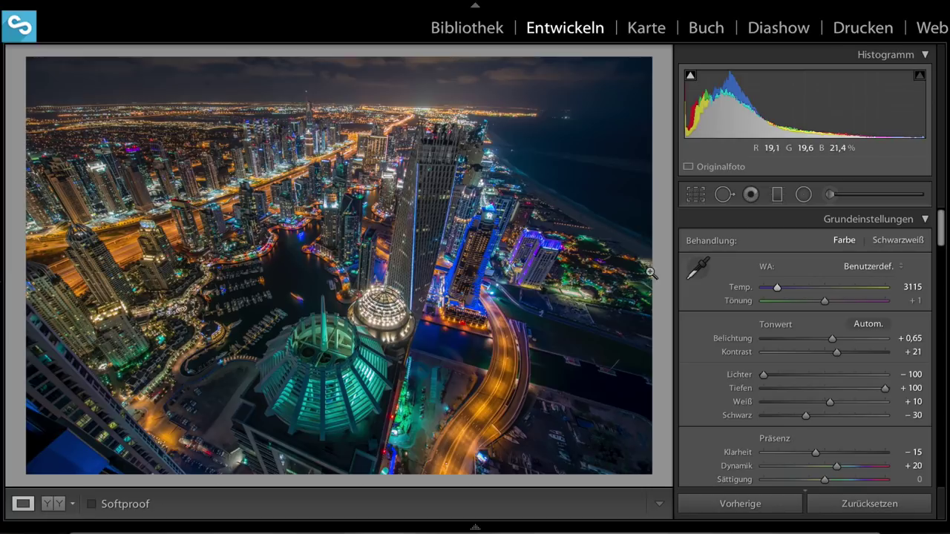
Shift the Tint (Tönung) toward magenta, from +1 to +12.
left_click_drag(823, 303, 828, 301)
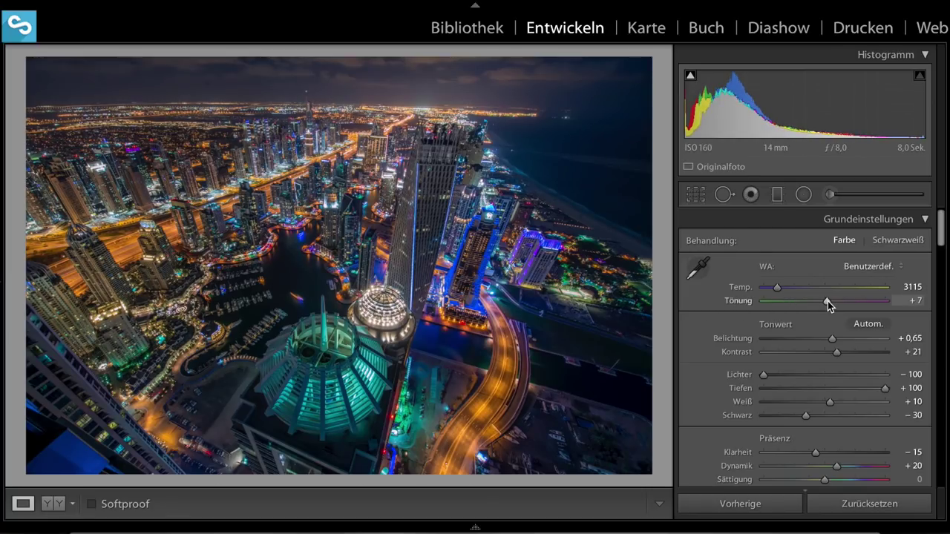
left_click_drag(827, 301, 830, 300)
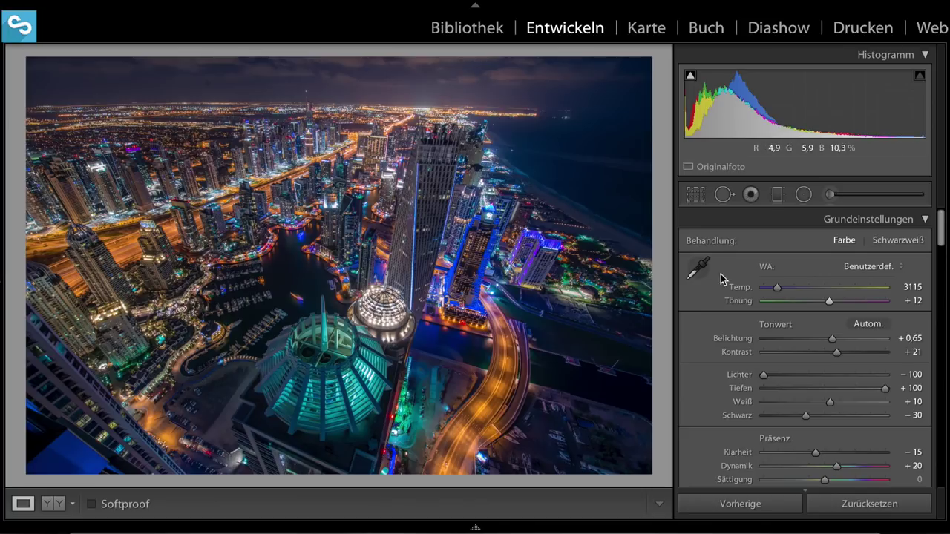
At 1:1 zoom, heal the dark sky dust spot with a size-73 Spot Removal brush, then return to Fit.
left_click(203, 87)
left_click_drag(229, 131, 341, 251)
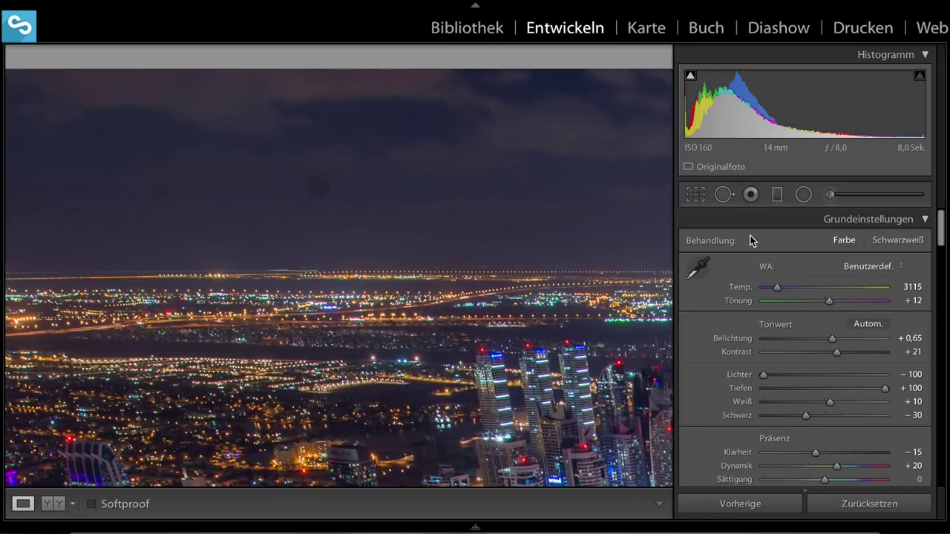
left_click(723, 195)
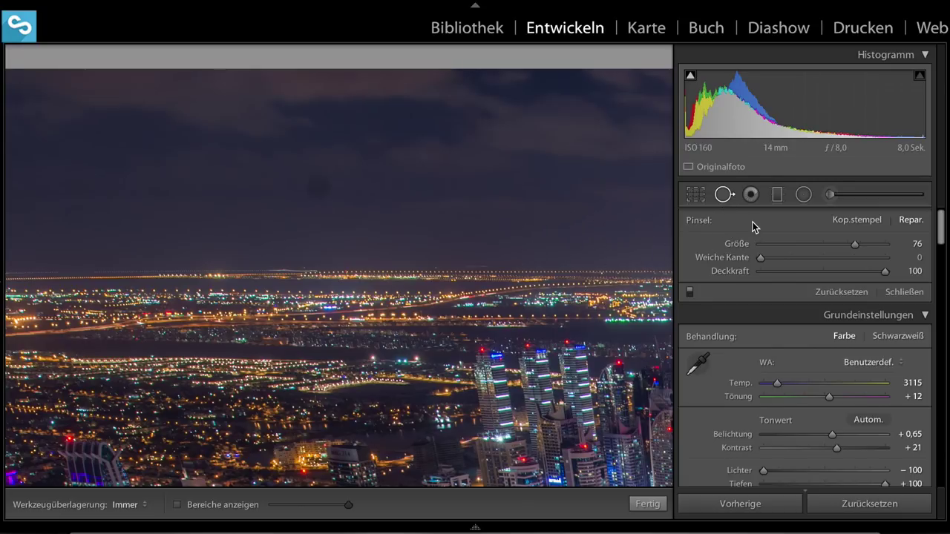
left_click_drag(852, 244, 850, 244)
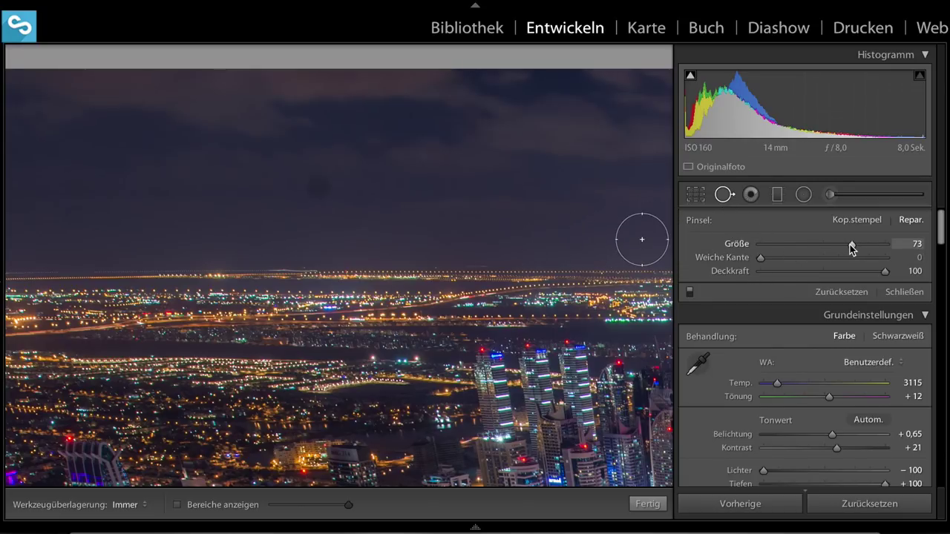
left_click(321, 187)
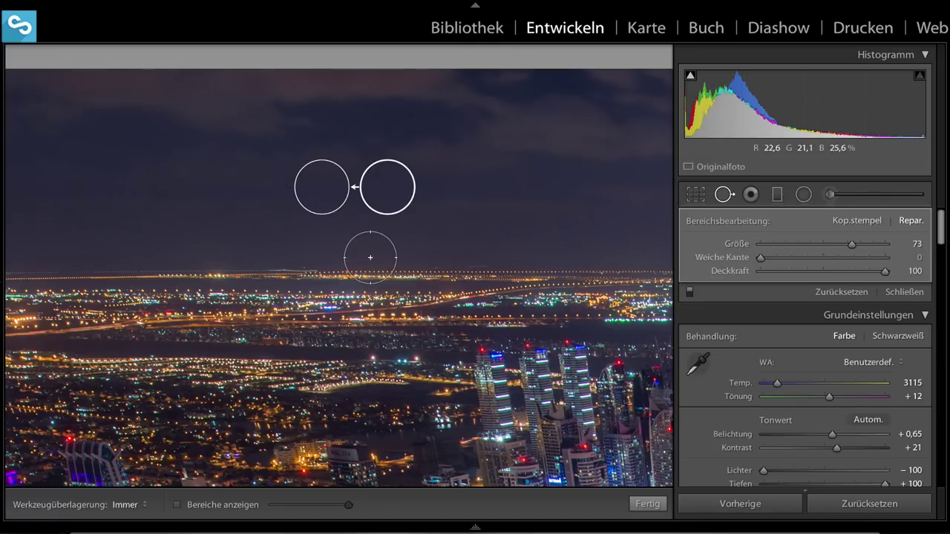
left_click(648, 505)
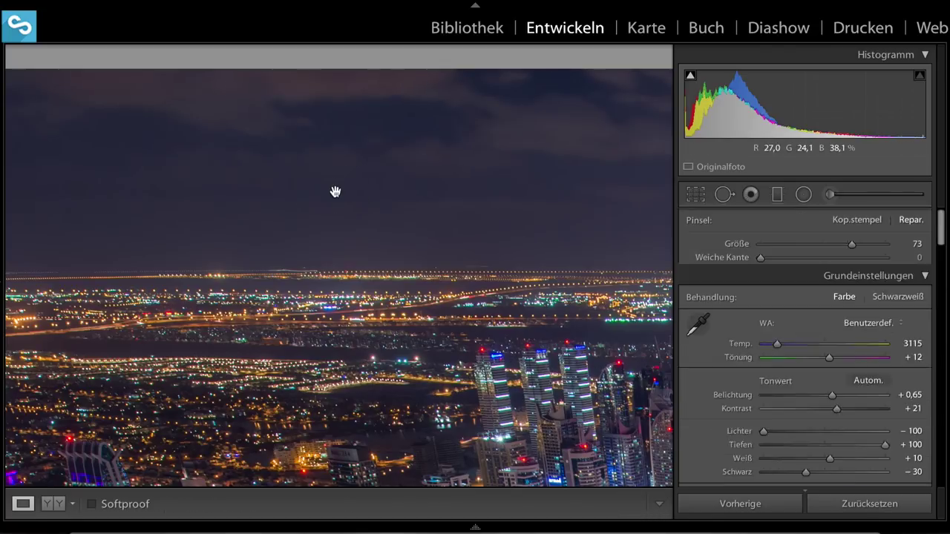
left_click(344, 240)
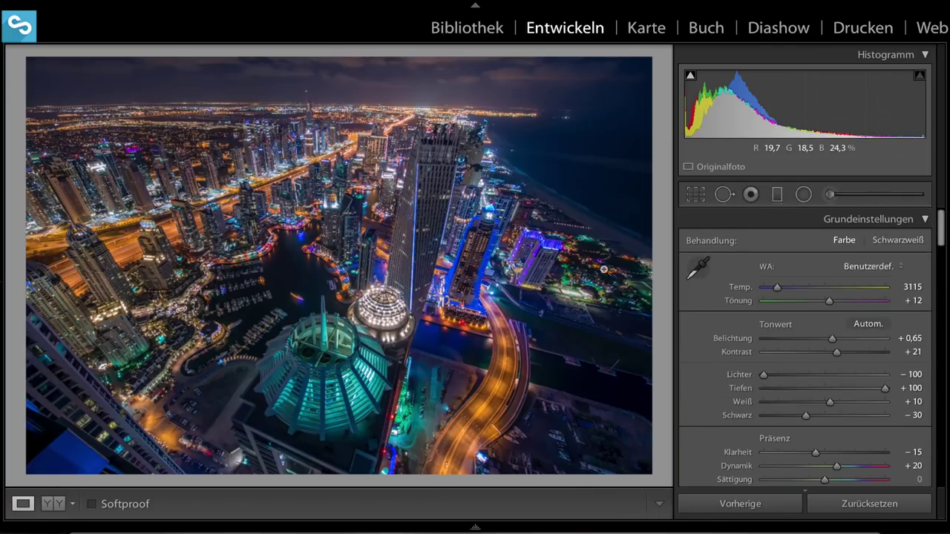
On the Blue tone curve channel, lift the black point to 3.9% and lower the white point to 96.9%.
scroll(829, 380, "down", 3)
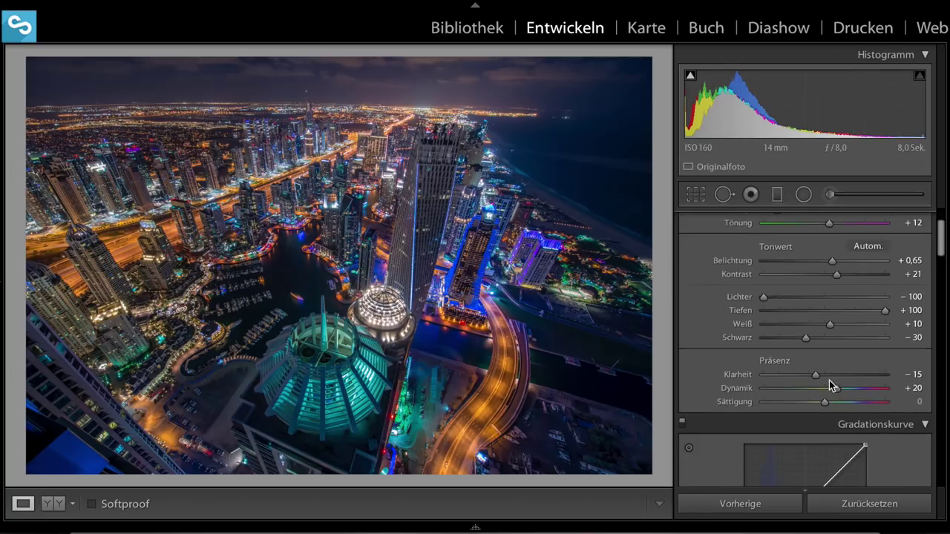
scroll(824, 400, "up", 3)
scroll(820, 425, "down", 5)
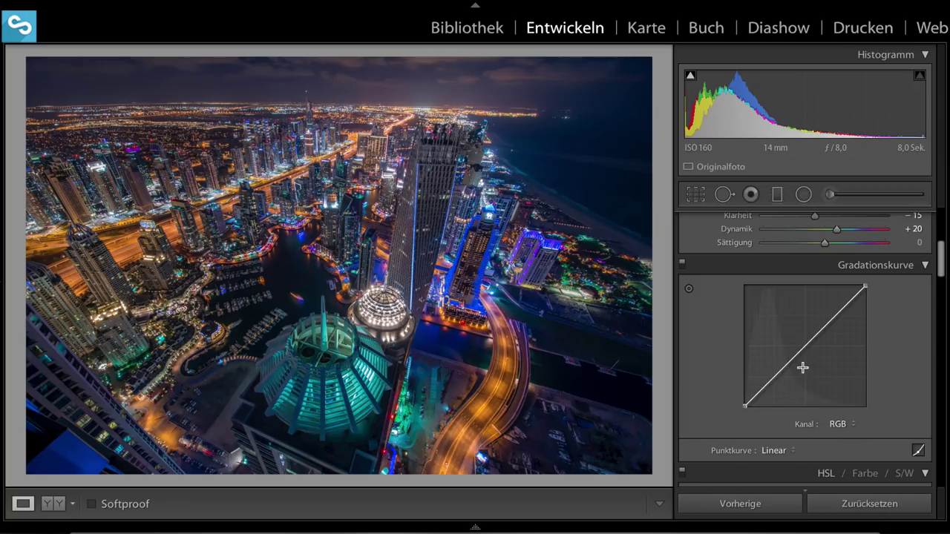
left_click(838, 423)
left_click(840, 455)
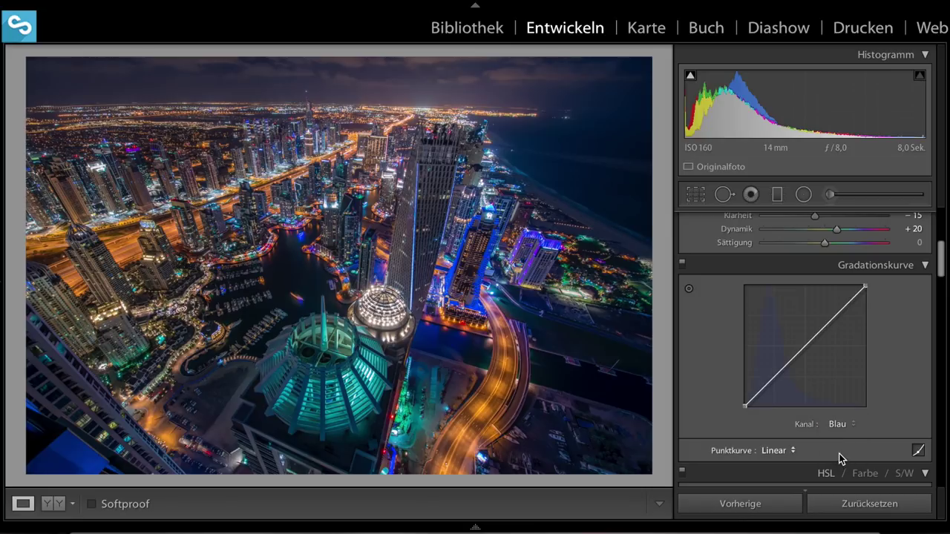
mouse_move(746, 405)
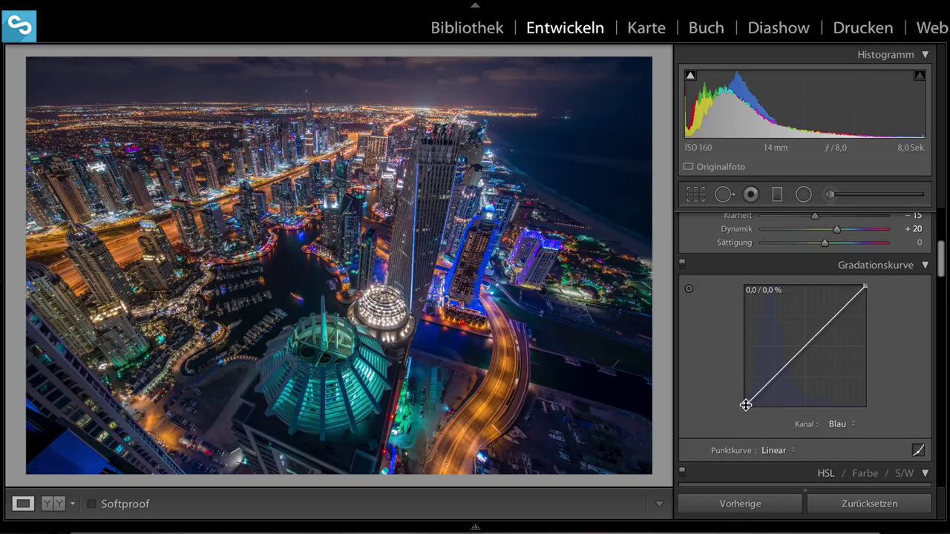
left_click_drag(745, 404, 744, 404)
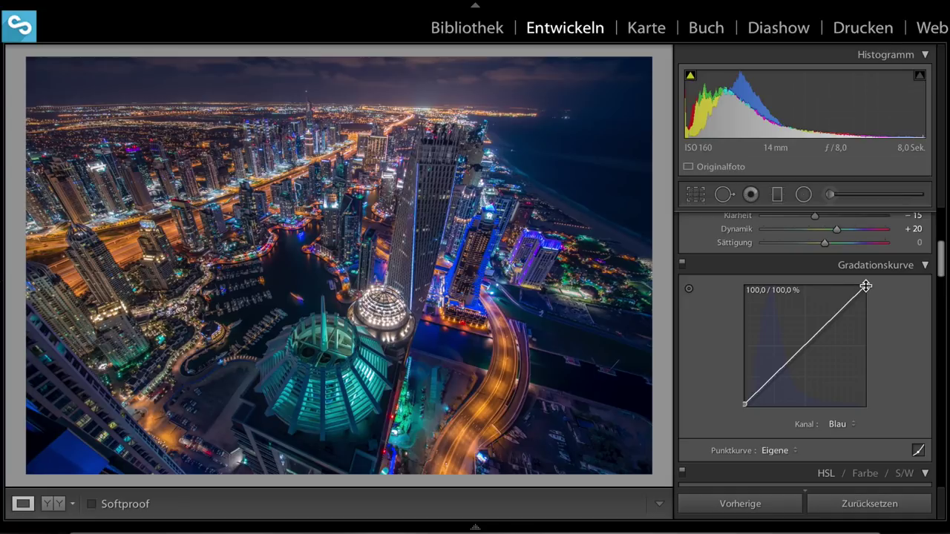
left_click_drag(866, 286, 874, 302)
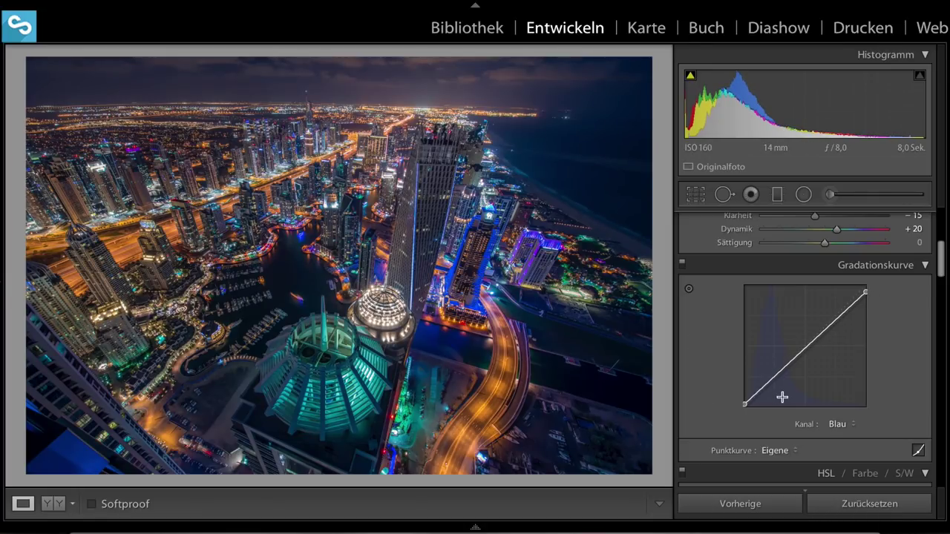
In HSL, raise Orange saturation to +23.
scroll(783, 398, "down", 1)
scroll(783, 397, "down", 3)
scroll(783, 399, "down", 1)
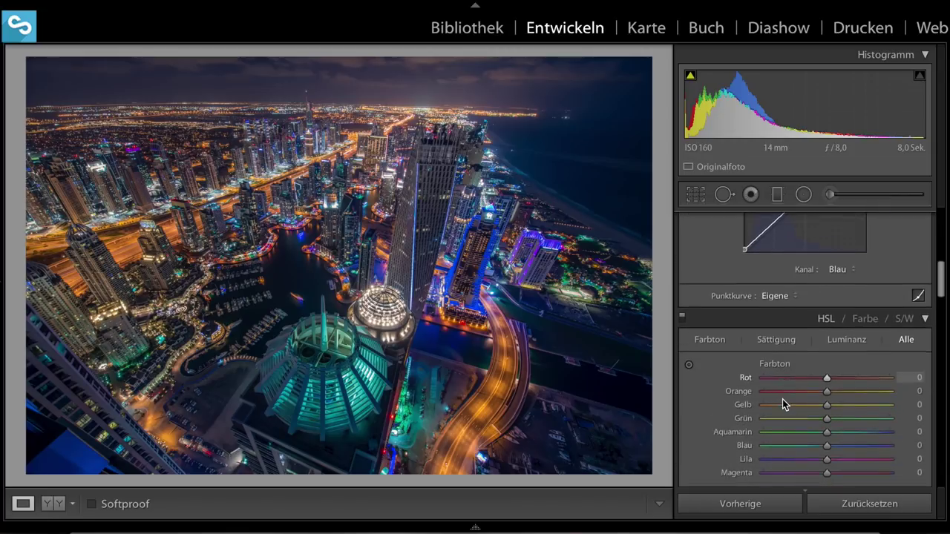
scroll(777, 404, "down", 1)
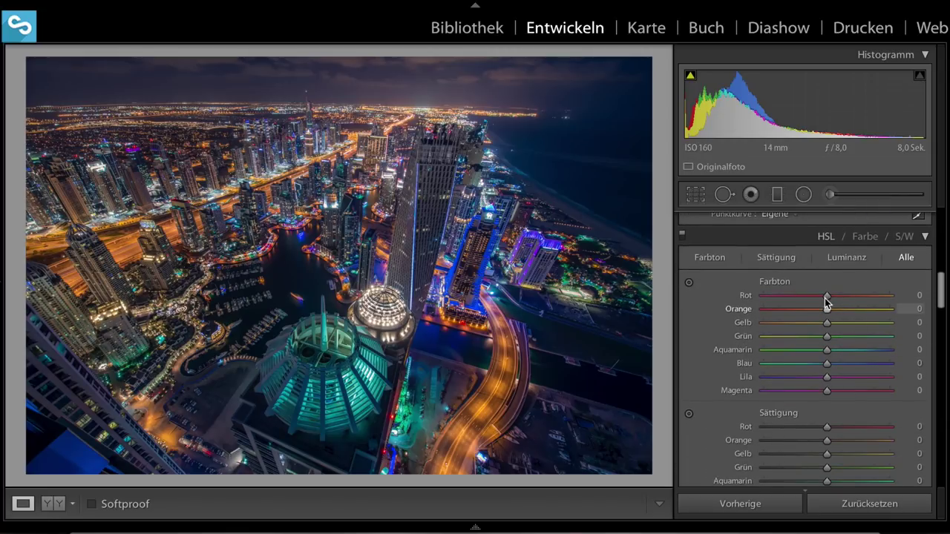
scroll(830, 393, "down", 1)
scroll(829, 398, "down", 1)
scroll(829, 398, "down", 1)
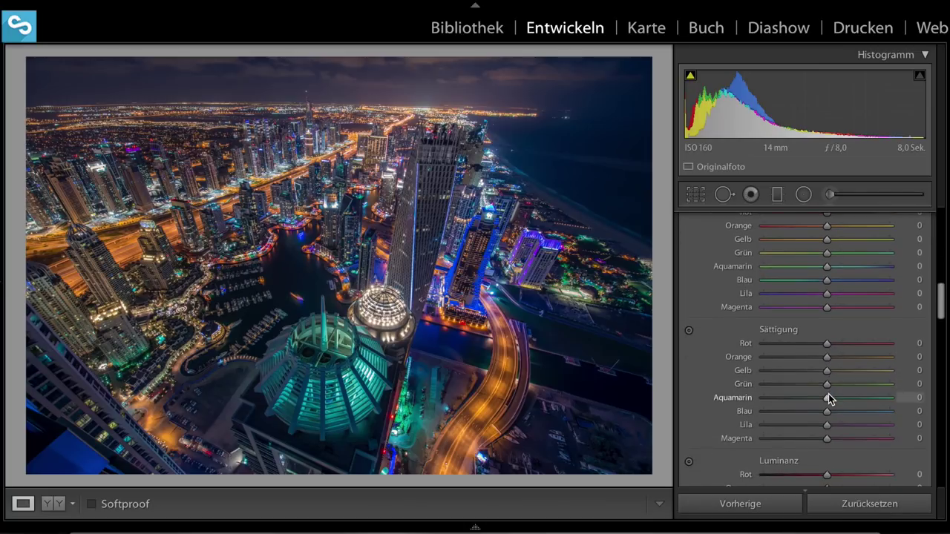
scroll(830, 399, "down", 1)
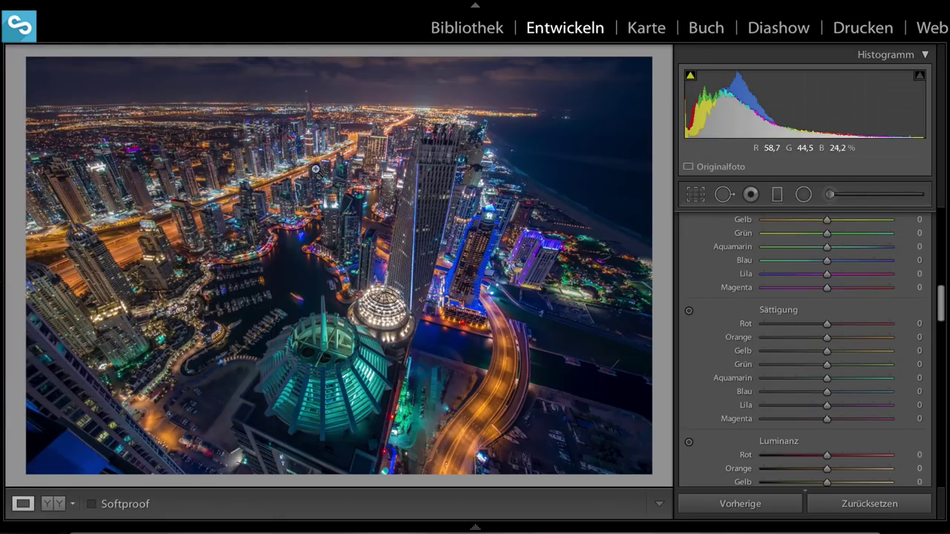
left_click(842, 338)
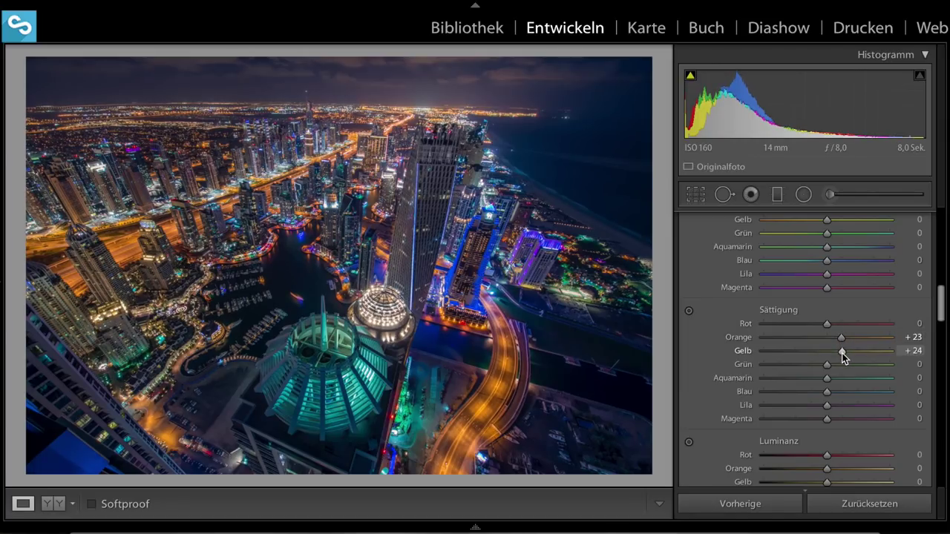
Set Blue saturation to +8.
left_click(835, 393)
left_click_drag(835, 394, 831, 393)
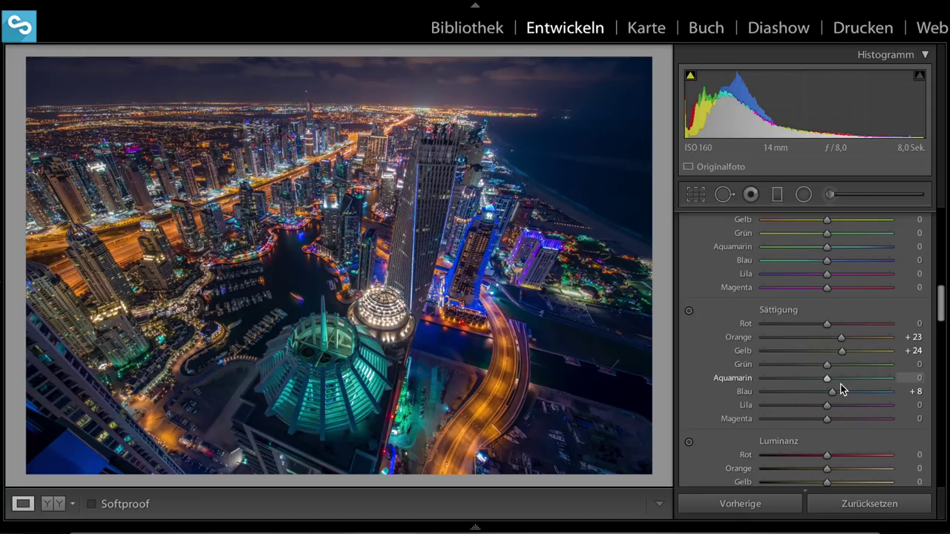
scroll(842, 389, "down", 2)
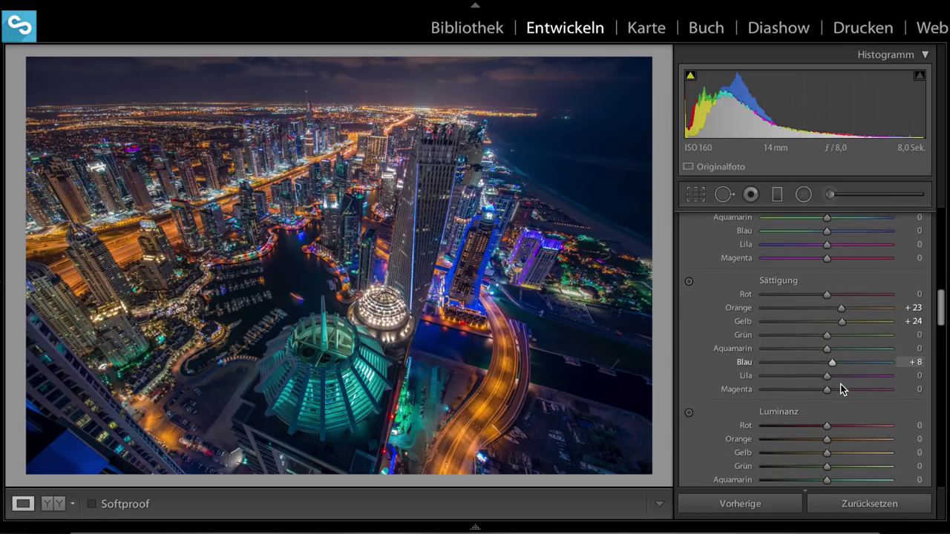
scroll(844, 386, "down", 3)
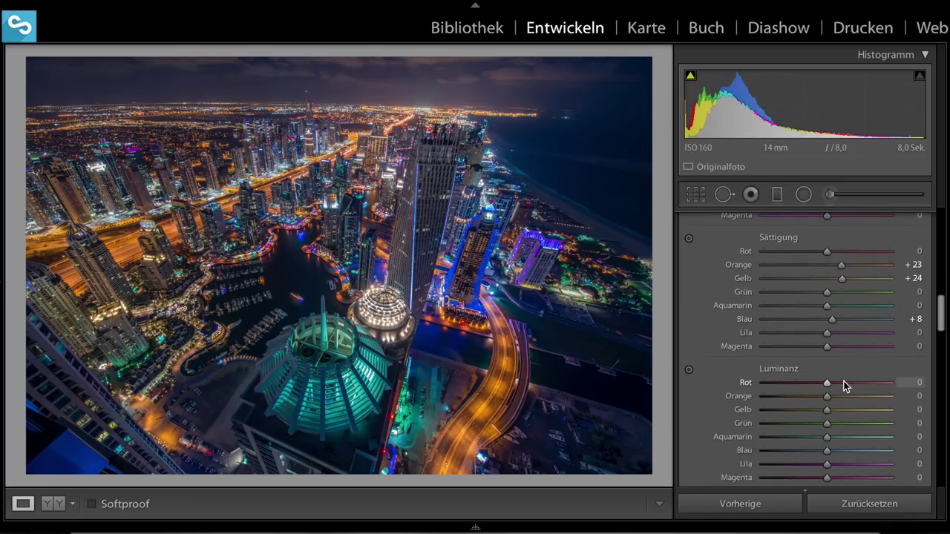
scroll(844, 386, "down", 5)
scroll(827, 372, "down", 3)
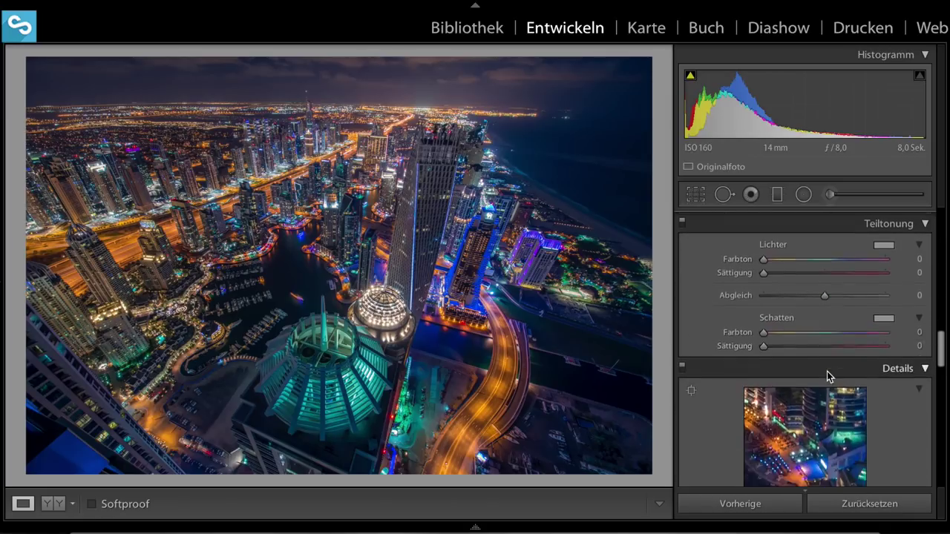
Set Sharpening Amount to 80 and Masking to 30 while previewing the mask.
scroll(826, 371, "down", 2)
scroll(827, 371, "down", 2)
scroll(827, 371, "down", 2)
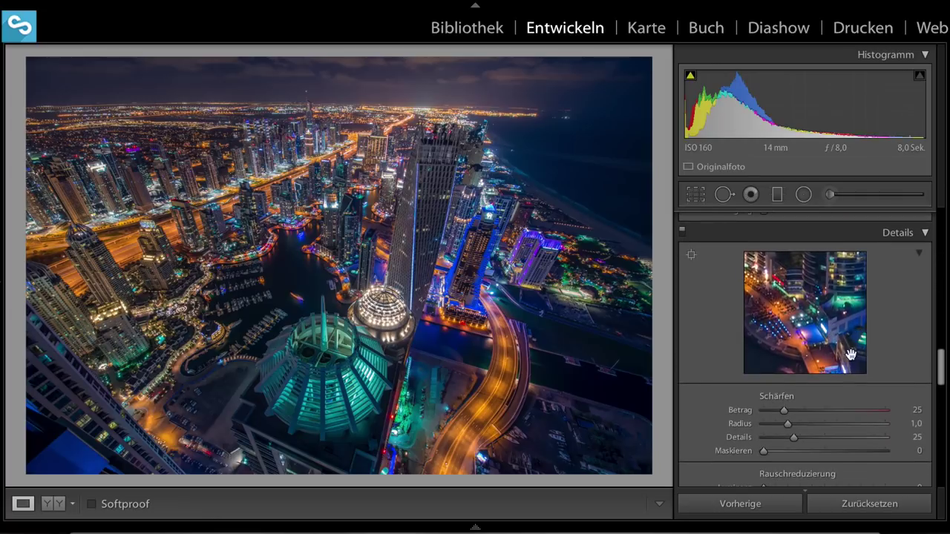
left_click_drag(785, 410, 828, 411)
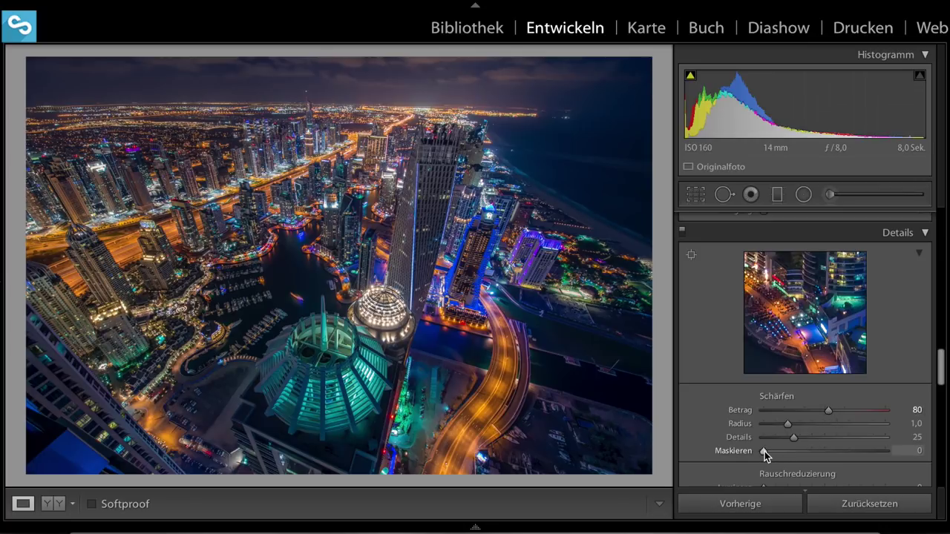
left_click_drag(765, 451, 794, 451)
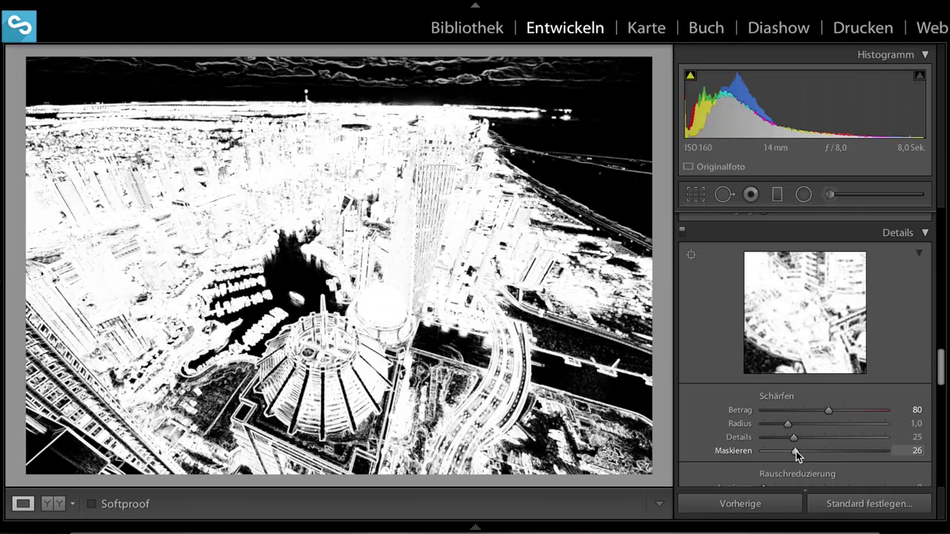
left_click_drag(797, 451, 800, 452)
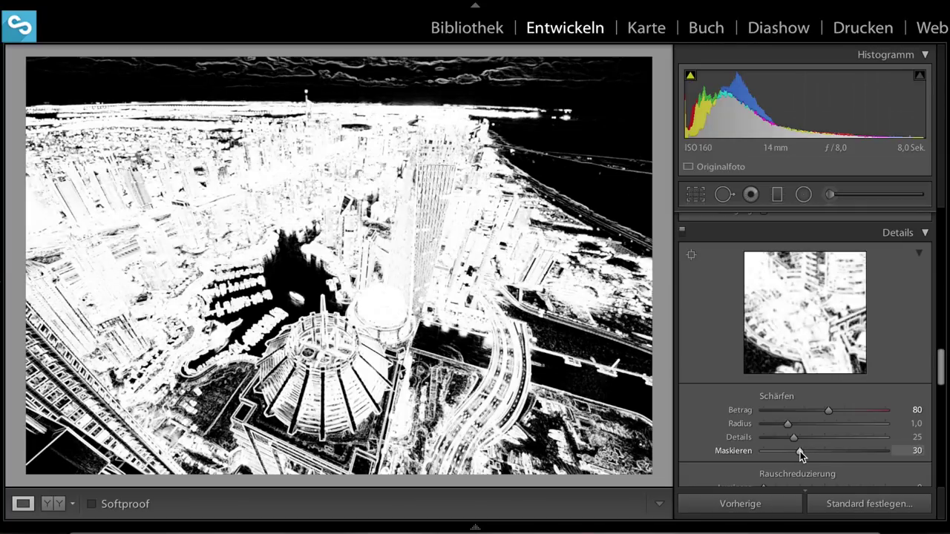
Set Luminance noise reduction to 20 and Color noise reduction to 43.
scroll(812, 411, "down", 2)
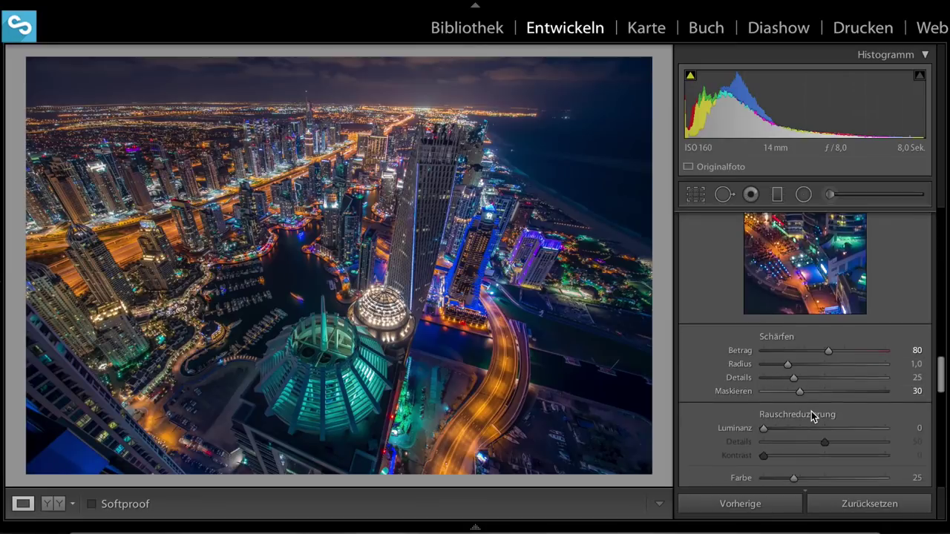
scroll(811, 411, "down", 1)
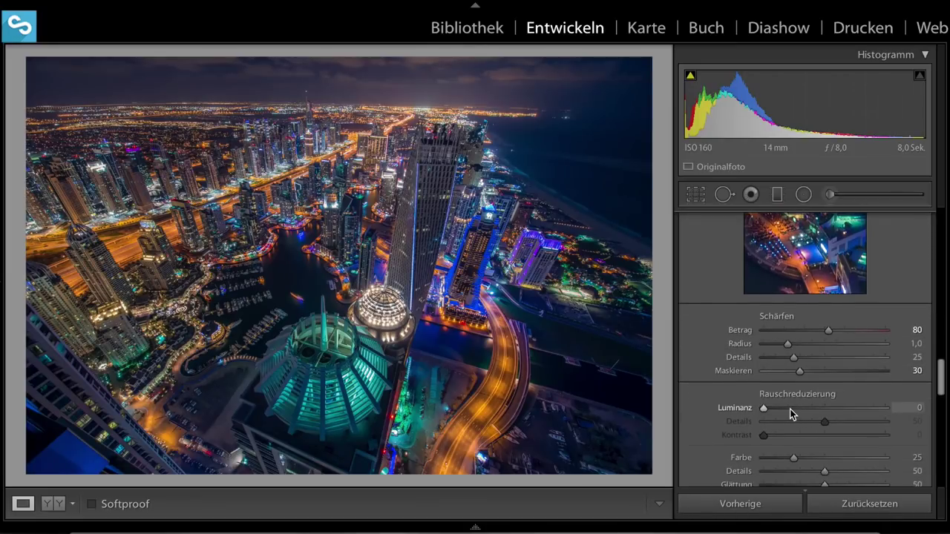
scroll(782, 413, "down", 1)
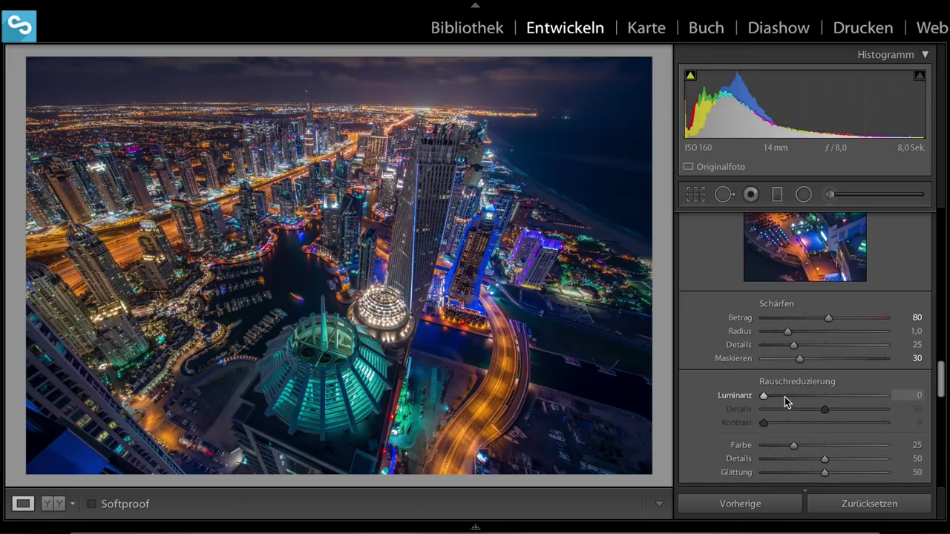
left_click(787, 401)
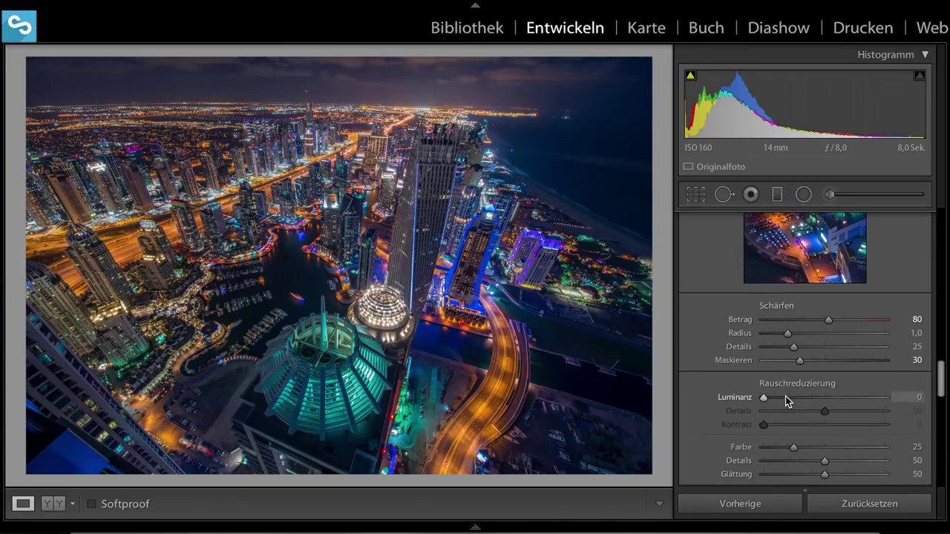
scroll(787, 401, "down", 1)
scroll(786, 399, "down", 1)
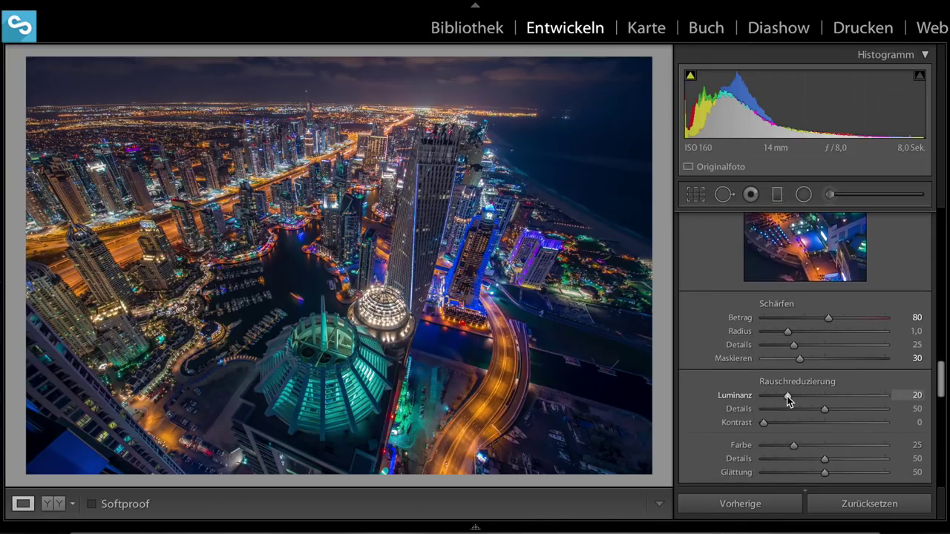
scroll(797, 340, "up", 1)
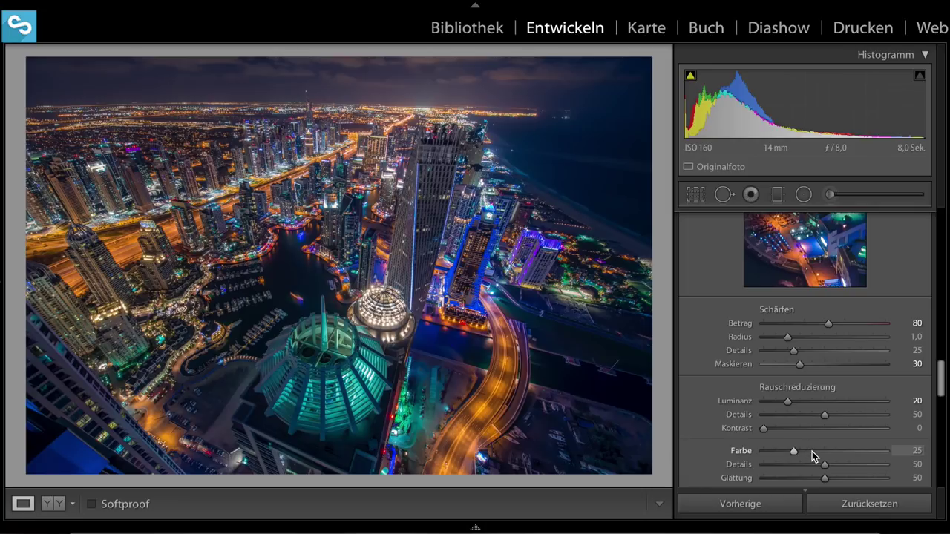
left_click_drag(814, 454, 816, 454)
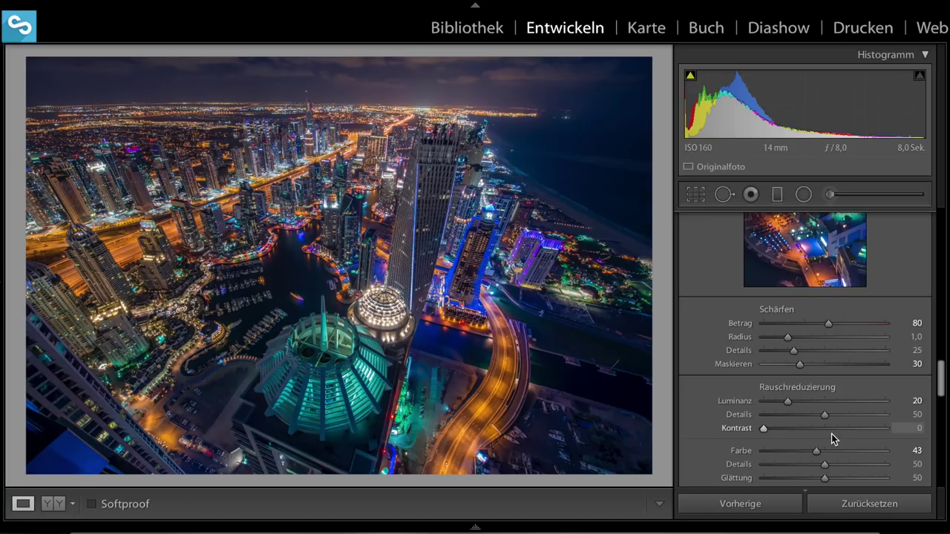
scroll(831, 438, "down", 5)
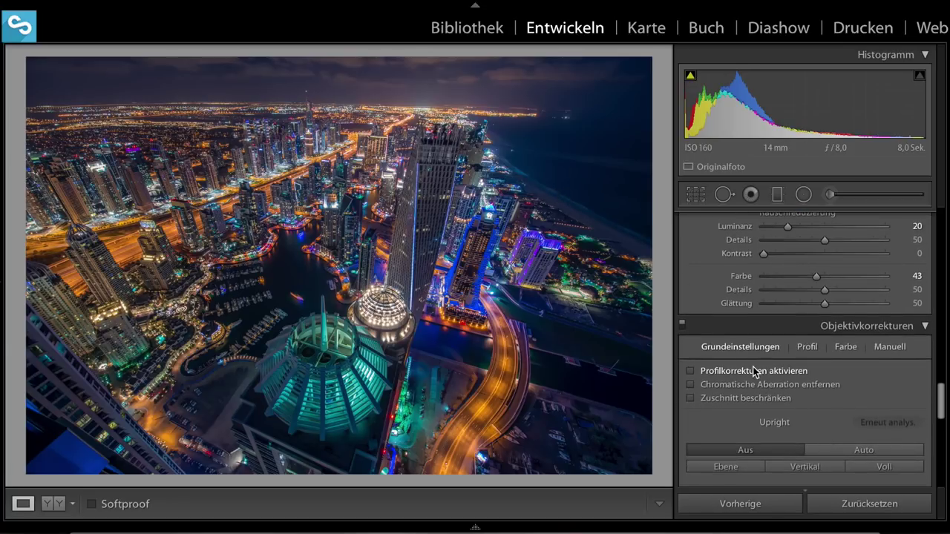
Enable Profilkorrekturen and Chromatische Aberration entfernen, then switch to Crop & Straighten.
left_click(754, 371)
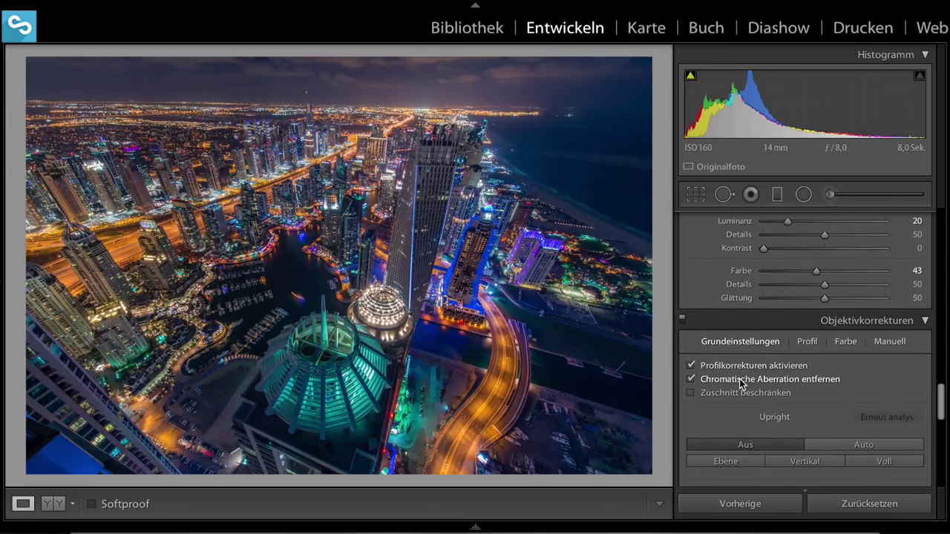
scroll(826, 393, "down", 2)
scroll(825, 393, "down", 3)
scroll(825, 393, "down", 1)
scroll(824, 394, "down", 3)
scroll(823, 395, "down", 2)
scroll(821, 395, "down", 1)
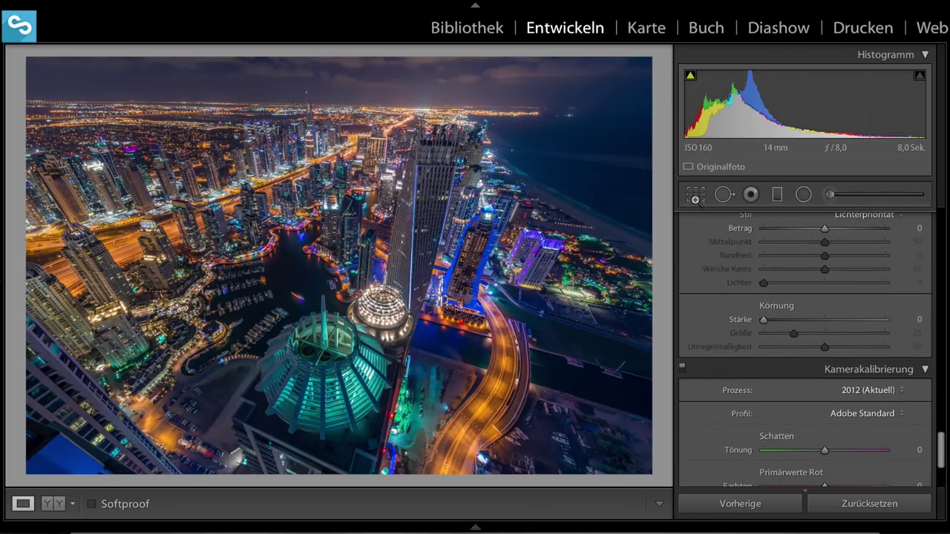
left_click(696, 195)
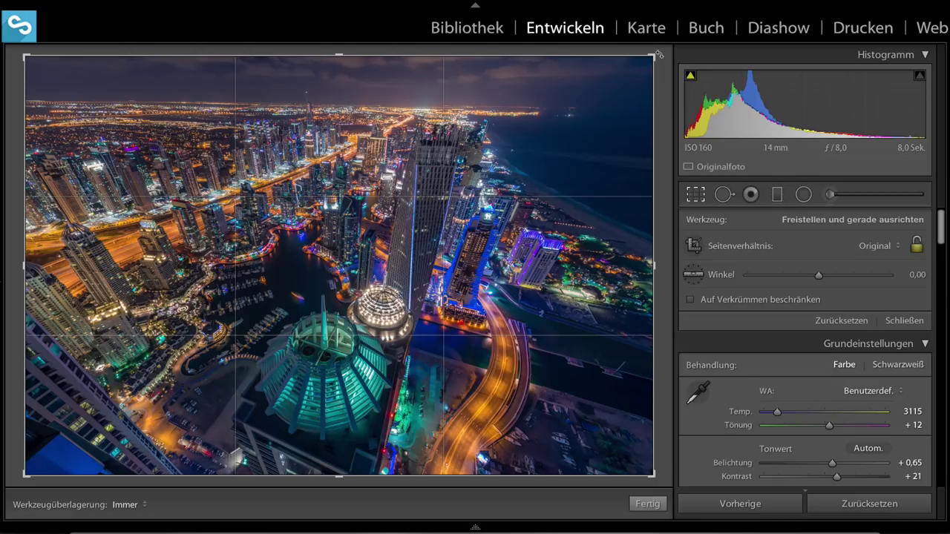
Level the horizon with the Winkel tool to −0.71° and commit the crop.
left_click(694, 278)
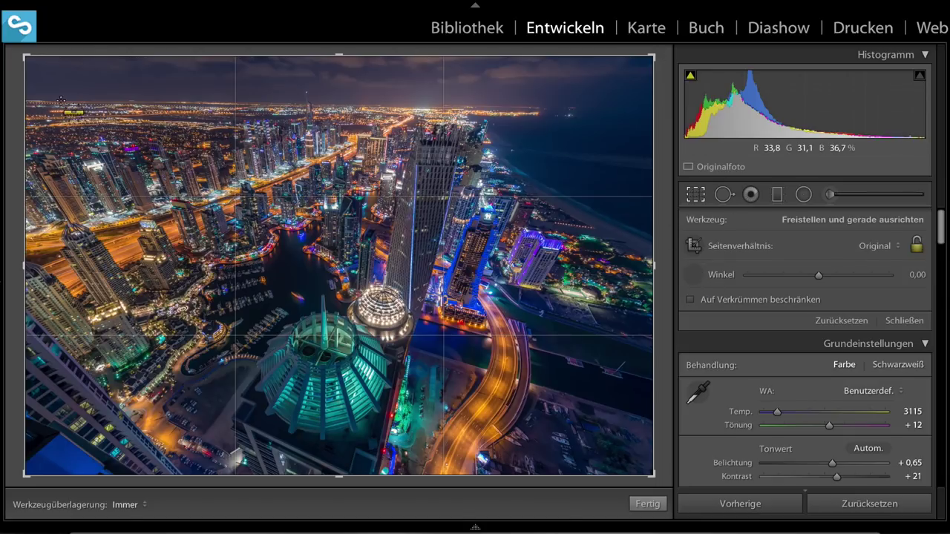
left_click_drag(55, 102, 555, 108)
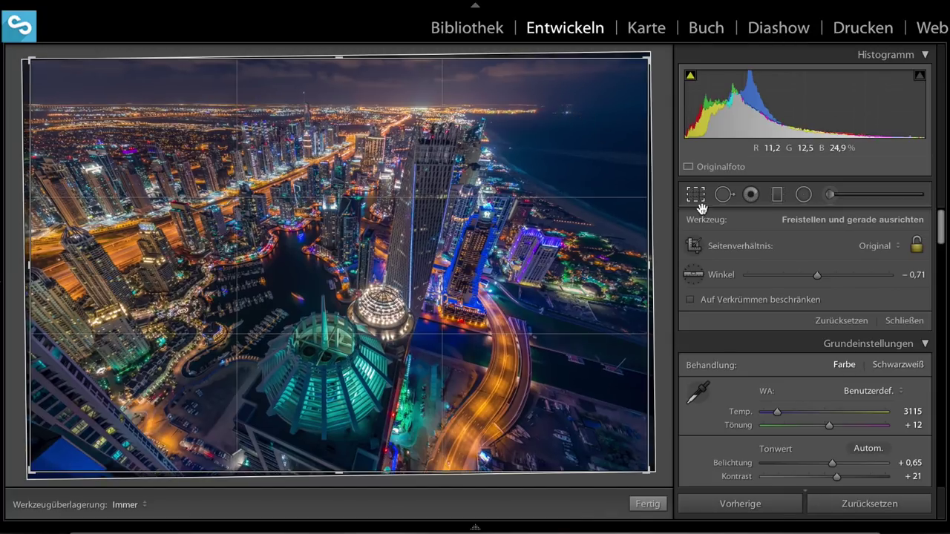
left_click(650, 506)
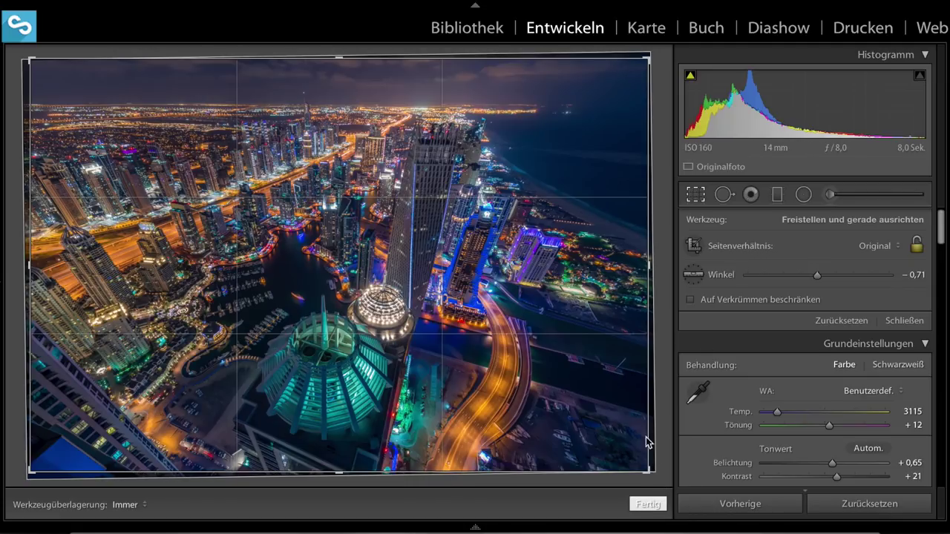
key("Return")
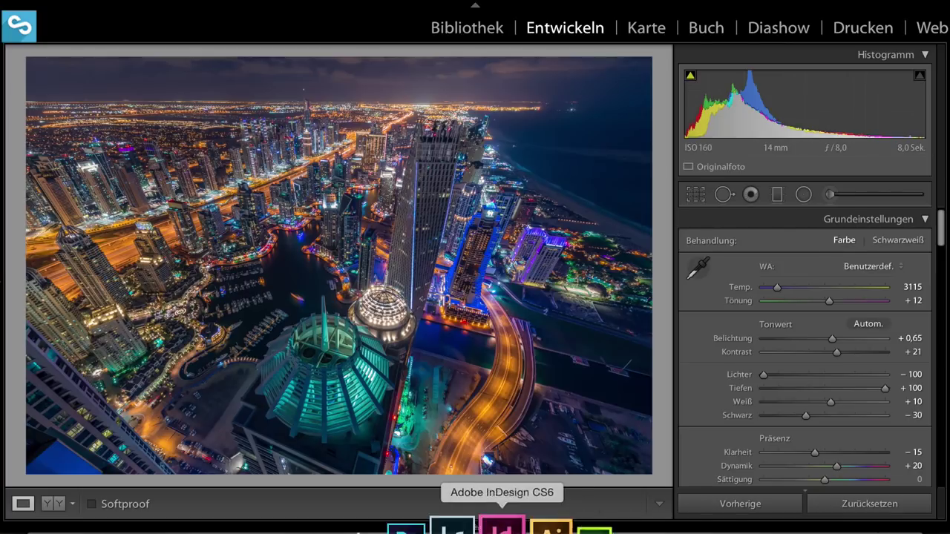
Open the filmstrip thumbnail in Adobe Photoshop CC 2014 via Bearbeiten in.
left_click(477, 529)
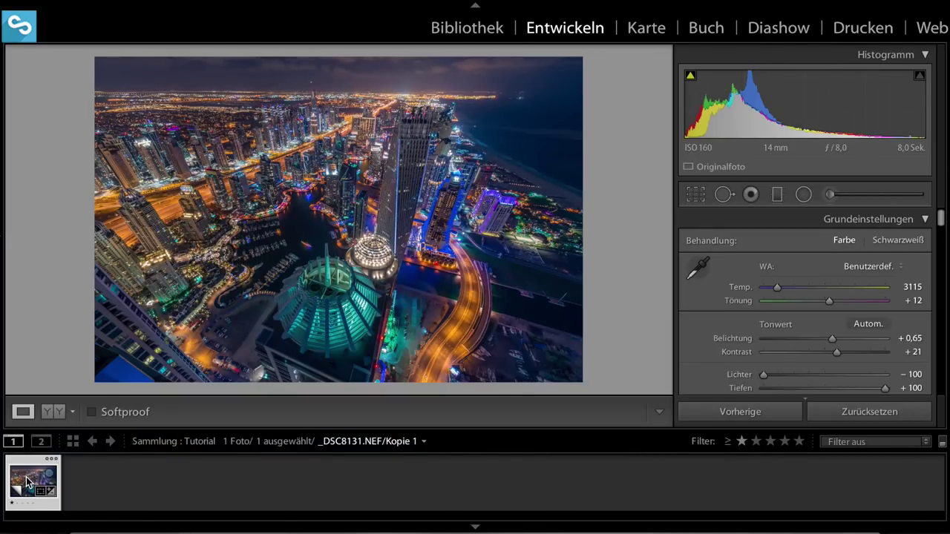
right_click(27, 483)
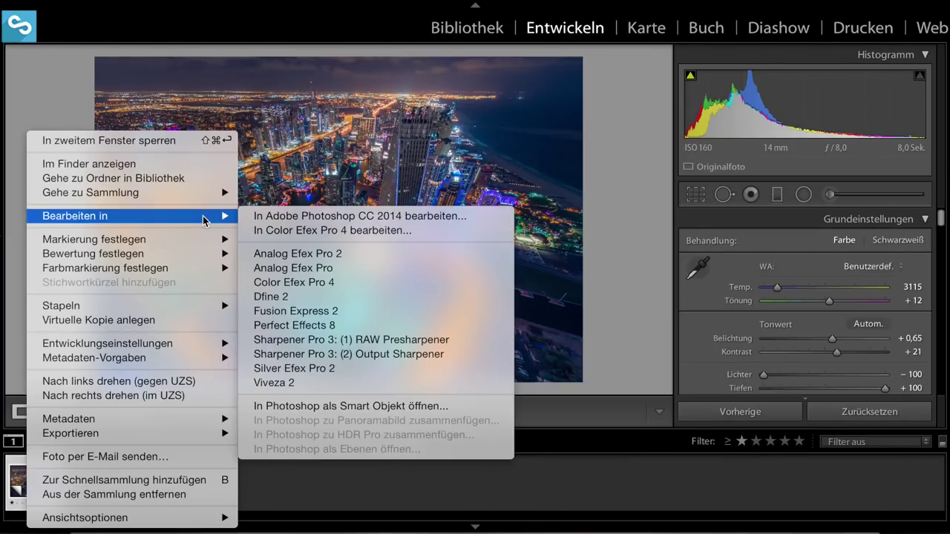
left_click(300, 216)
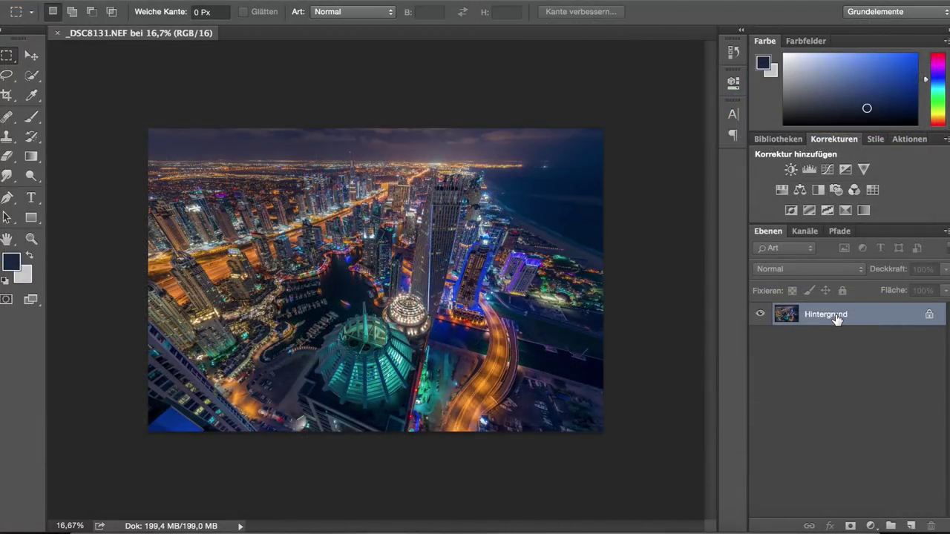
Duplicate the Hintergrund layer into Hintergrund Kopie.
left_click_drag(836, 319, 910, 525)
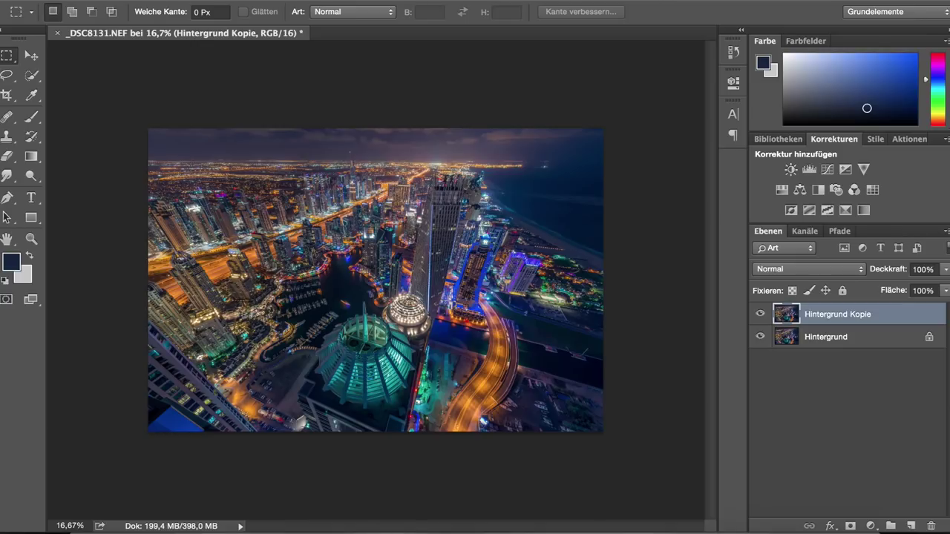
left_click(404, 0)
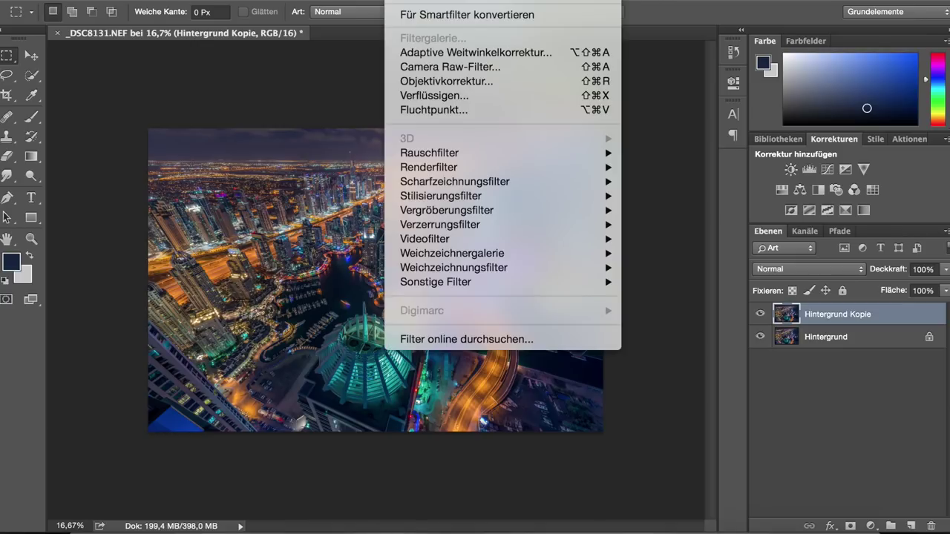
Apply Adaptive Weitwinkelkorrektur with Automatisch correction and Skalieren at 95%.
left_click(453, 53)
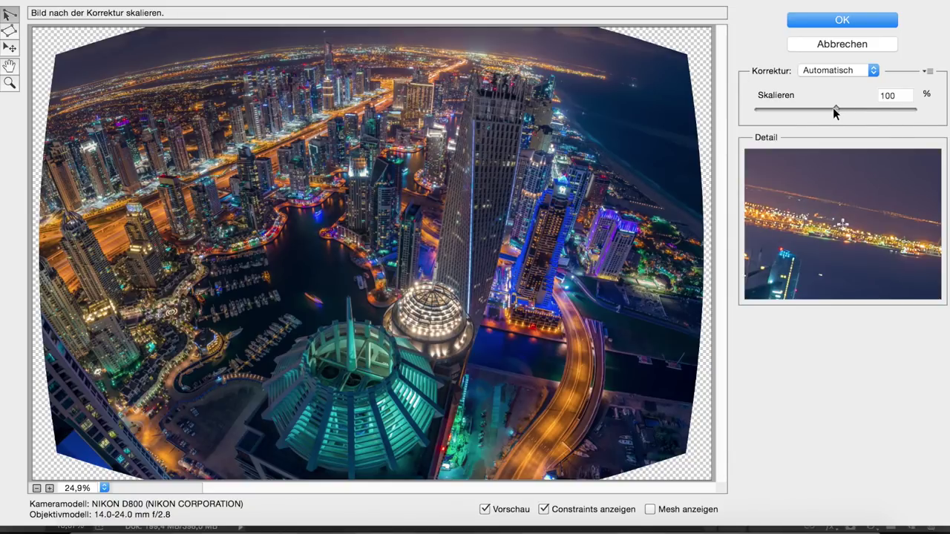
left_click(833, 107)
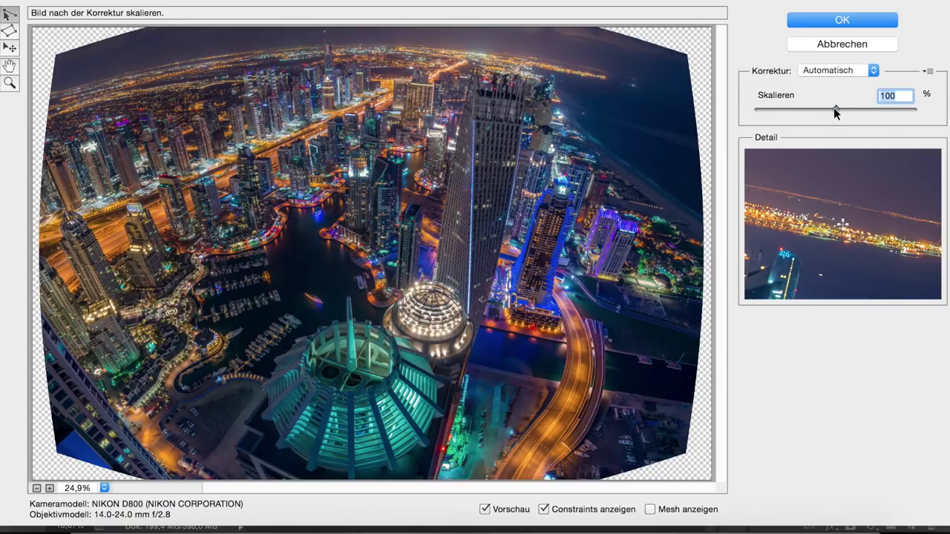
left_click_drag(834, 108, 827, 108)
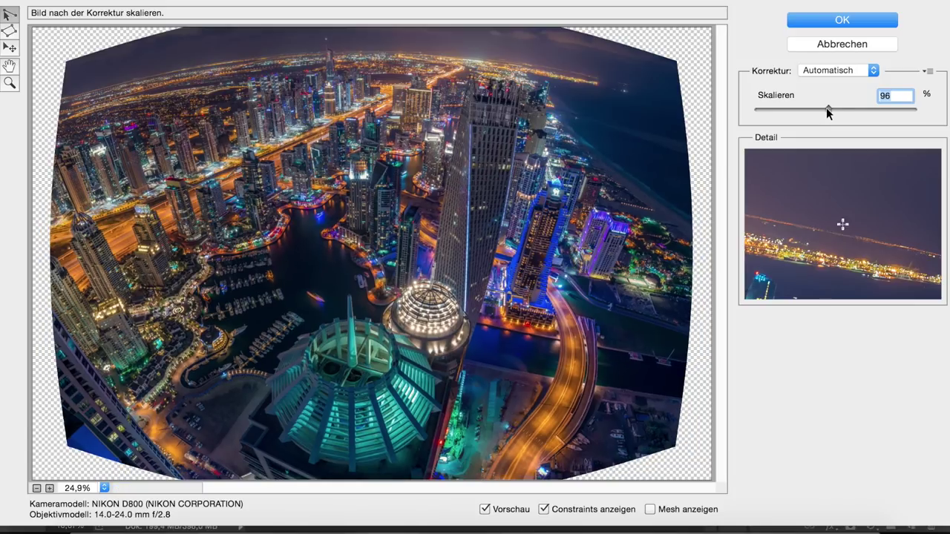
left_click_drag(827, 108, 825, 108)
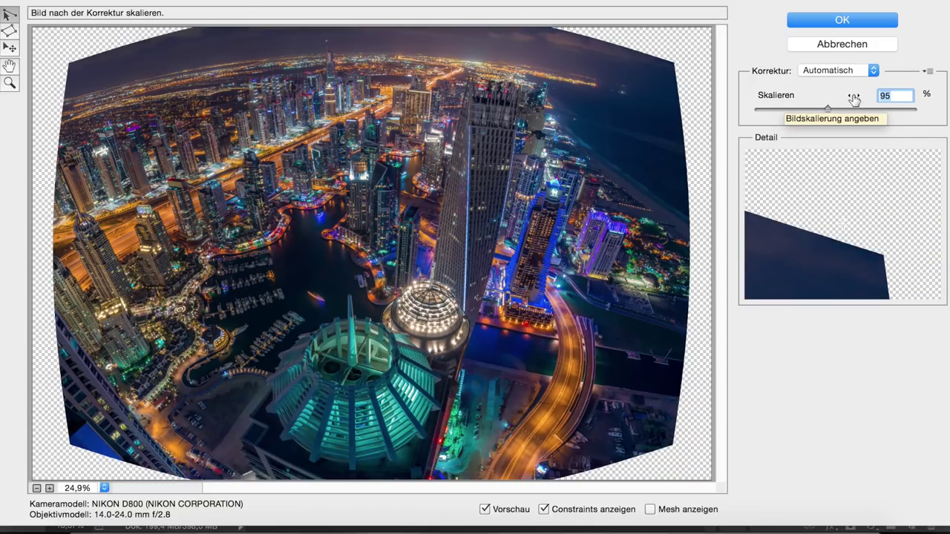
left_click(848, 21)
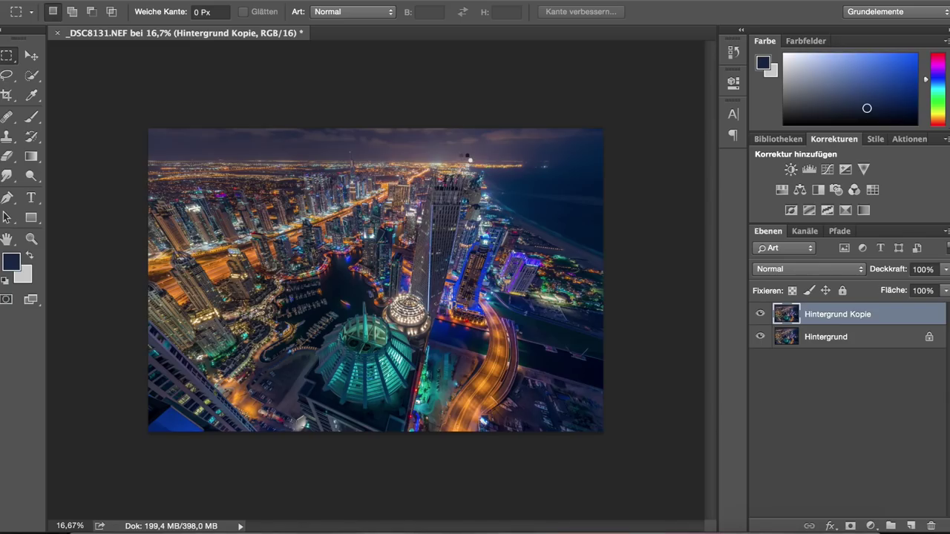
Hide Hintergrund and crop the bottom corners inward to about 68.34 × 45.60 cm.
key("ctrl+z")
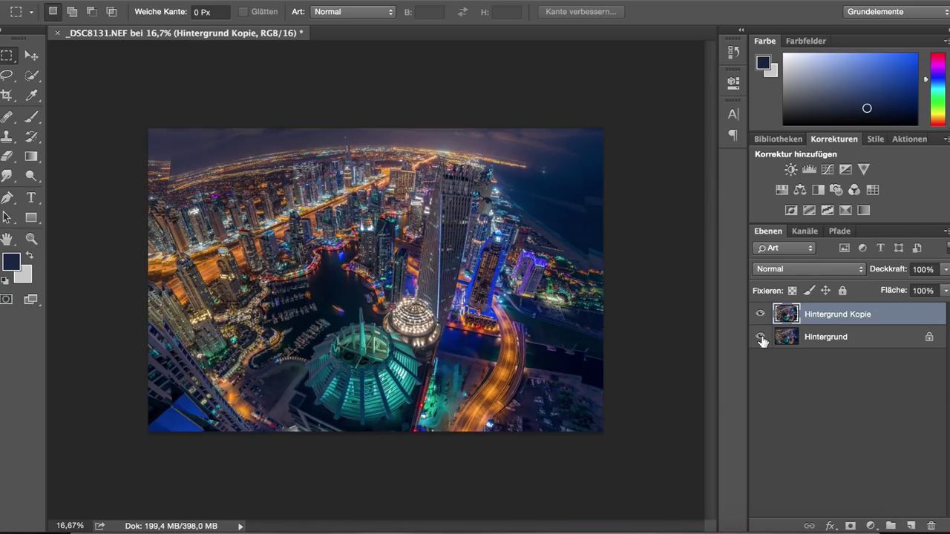
left_click(760, 337)
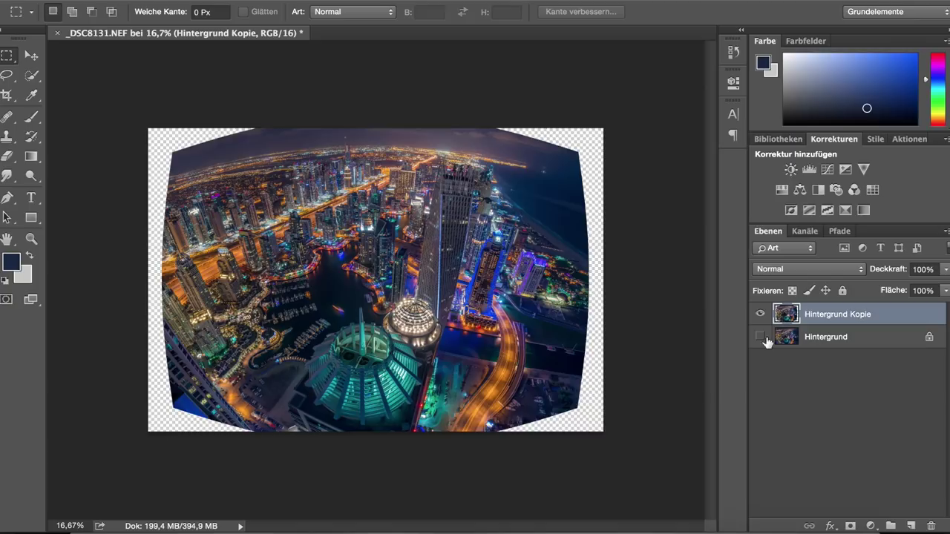
left_click(7, 95)
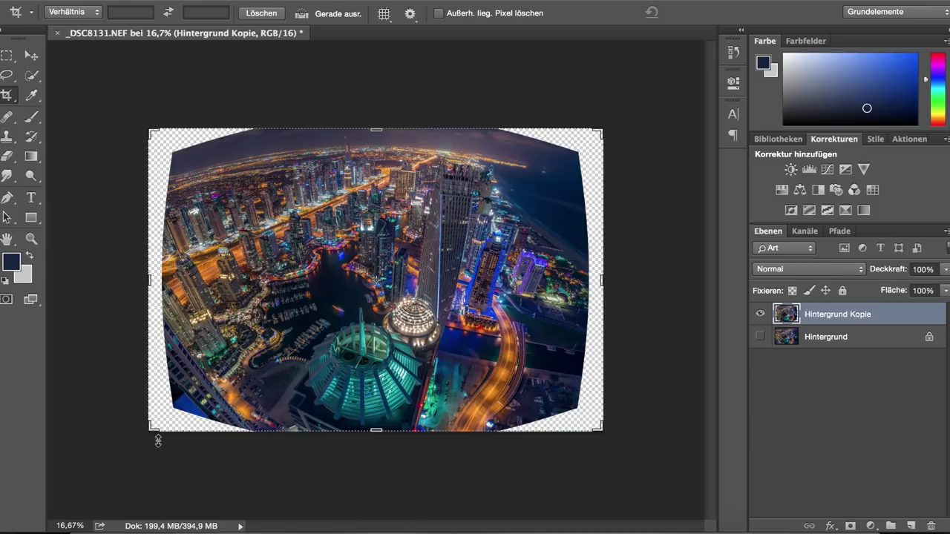
left_click_drag(147, 434, 160, 421)
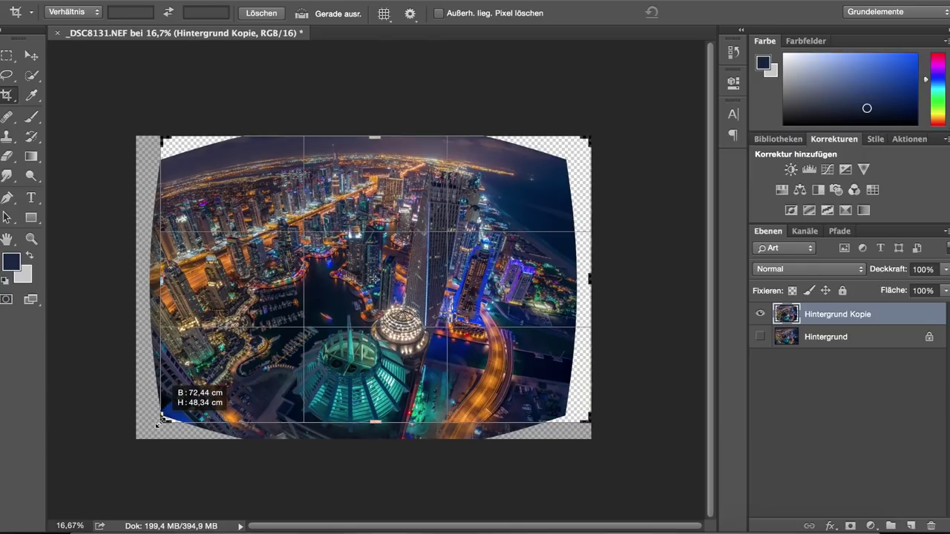
left_click_drag(160, 422, 162, 422)
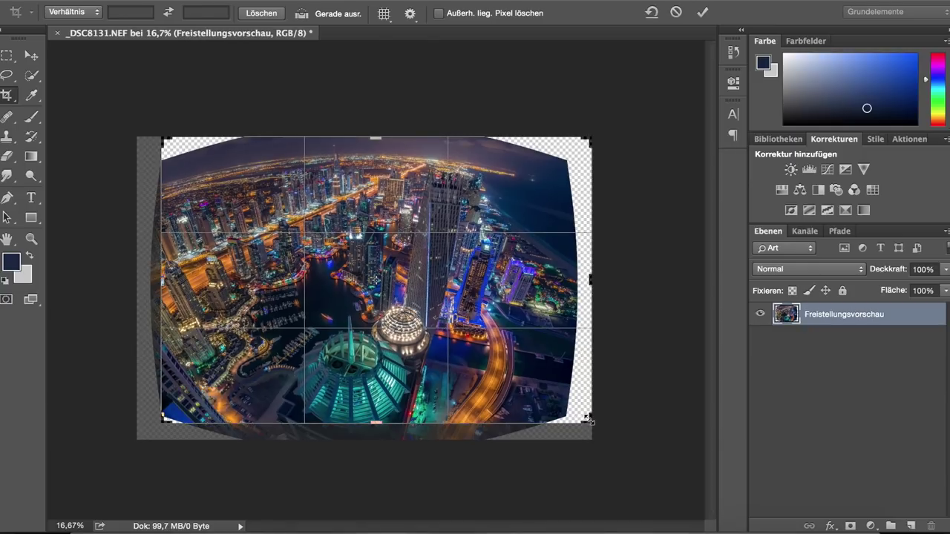
left_click_drag(590, 426, 575, 412)
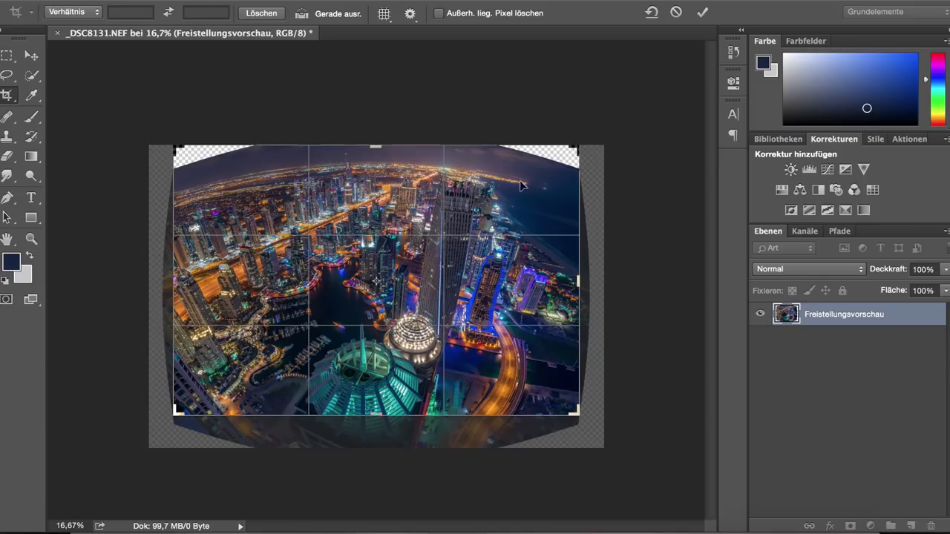
left_click(702, 16)
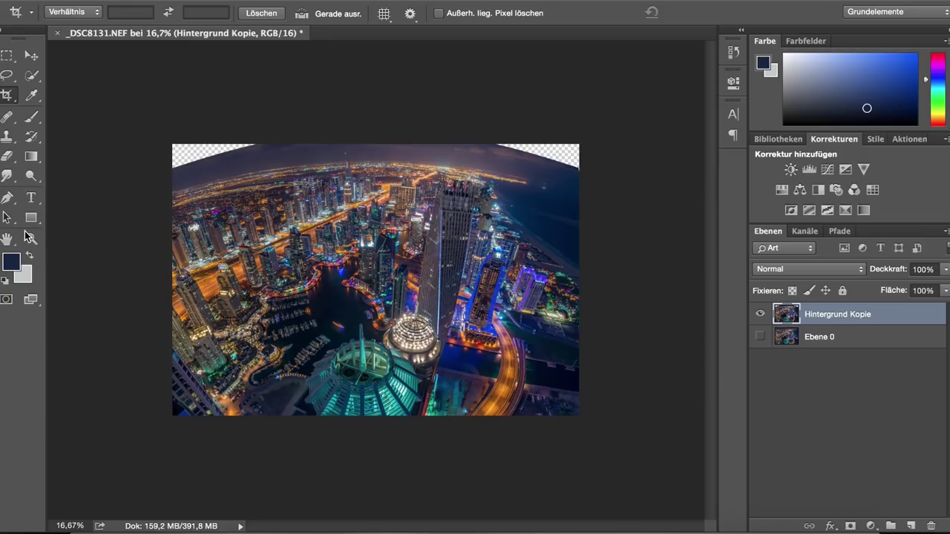
Zoom in and lasso the transparent top-left corner.
left_click(31, 238)
left_click(200, 167)
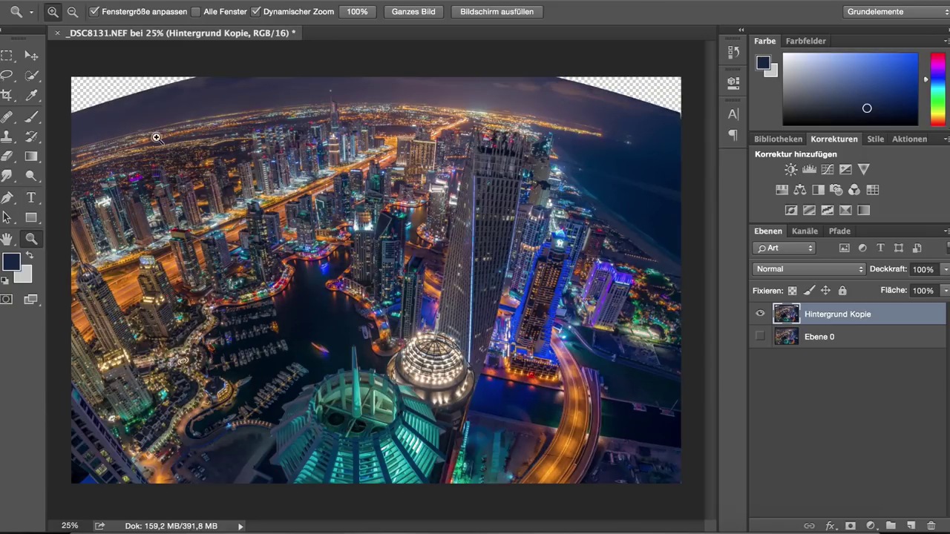
left_click(130, 115)
left_click(108, 115)
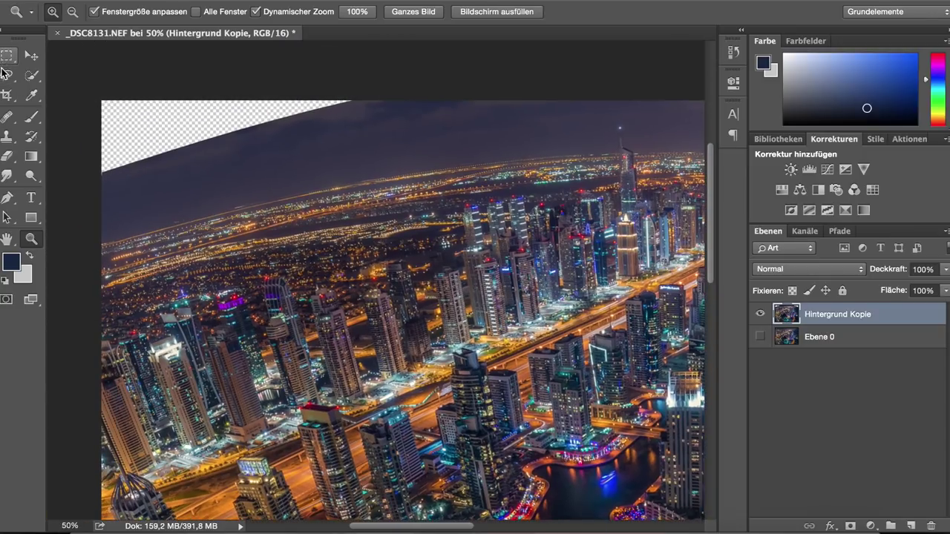
left_click(6, 76)
mouse_move(96, 187)
left_mouse_down()
mouse_move(374, 99)
mouse_move(340, 79)
mouse_move(186, 72)
mouse_move(81, 85)
mouse_move(64, 136)
mouse_move(70, 185)
mouse_move(102, 195)
mouse_move(180, 149)
left_mouse_up()
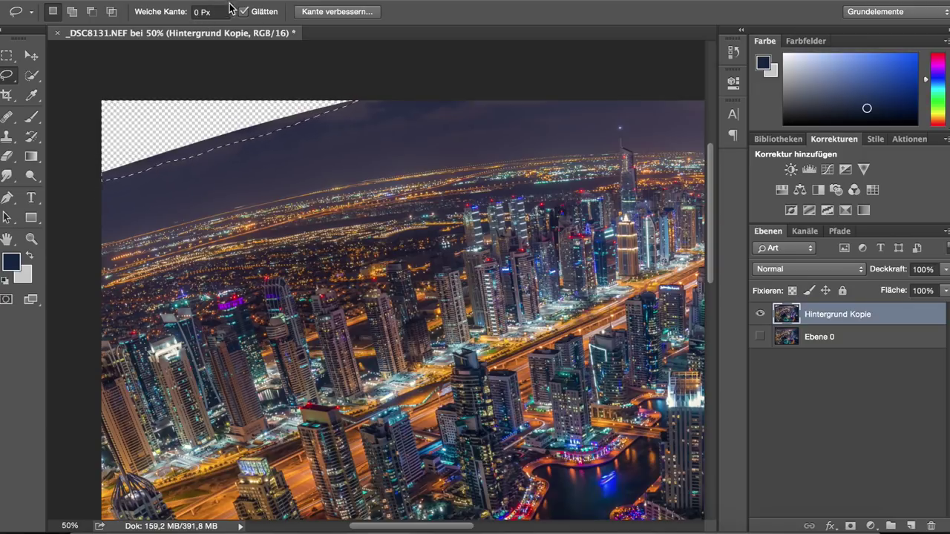
Fill the selection with Inhaltsbasiert via Fläche füllen, then deselect.
left_click(160, 0)
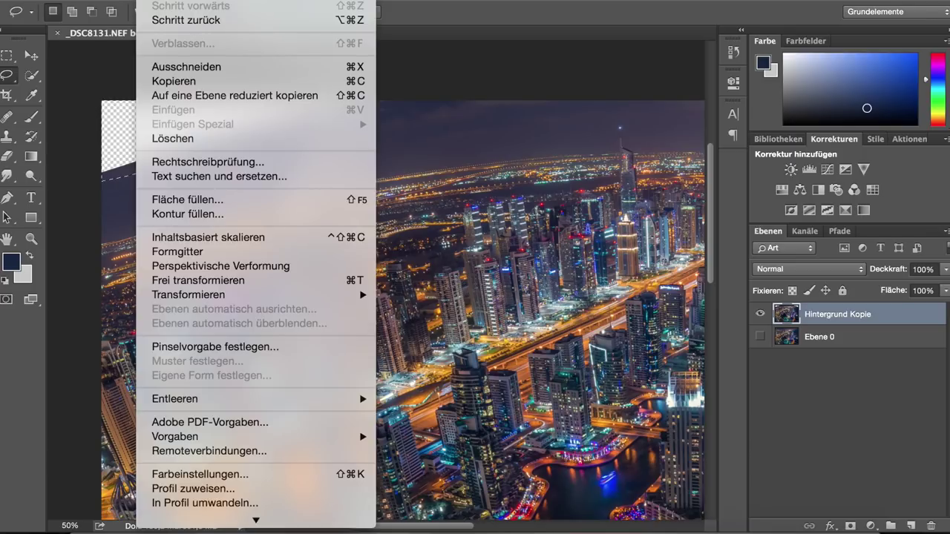
left_click(193, 200)
left_click(446, 152)
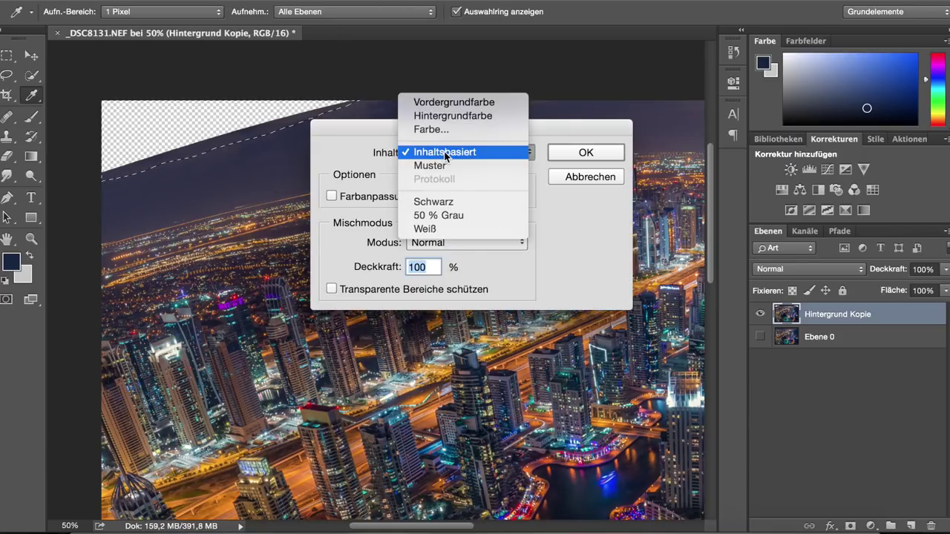
left_click(459, 152)
left_click(578, 151)
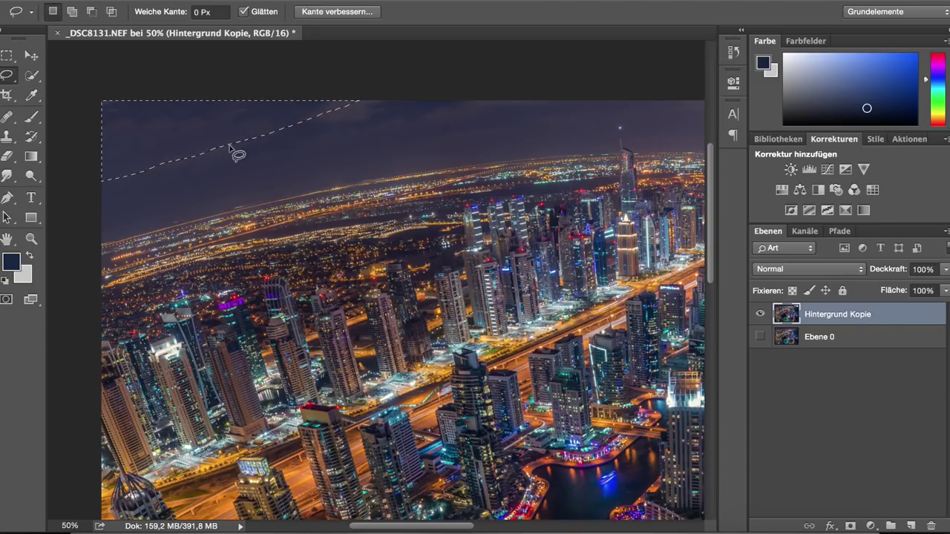
key("ctrl+d")
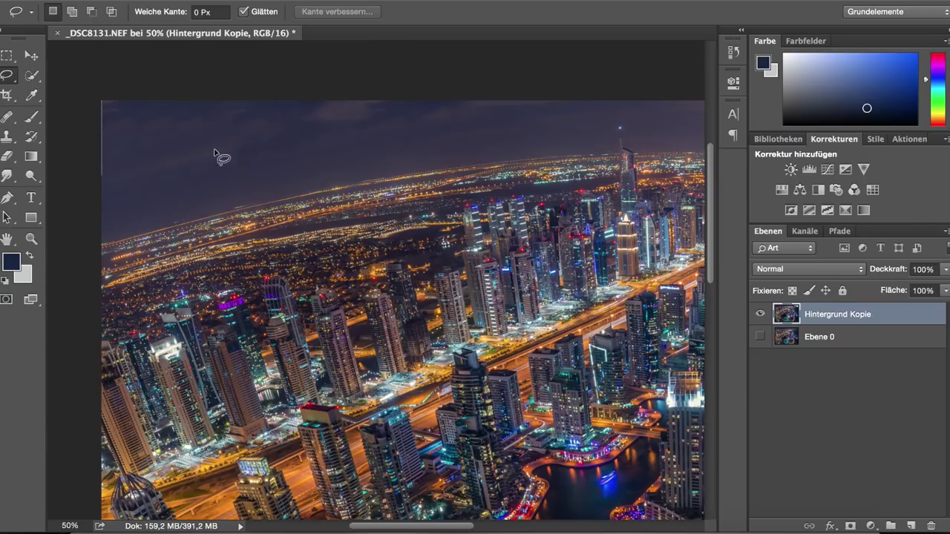
key("z")
left_click(126, 83, "alt")
Lasso the transparent top-right corner.
scroll(426, 233, "right", 5)
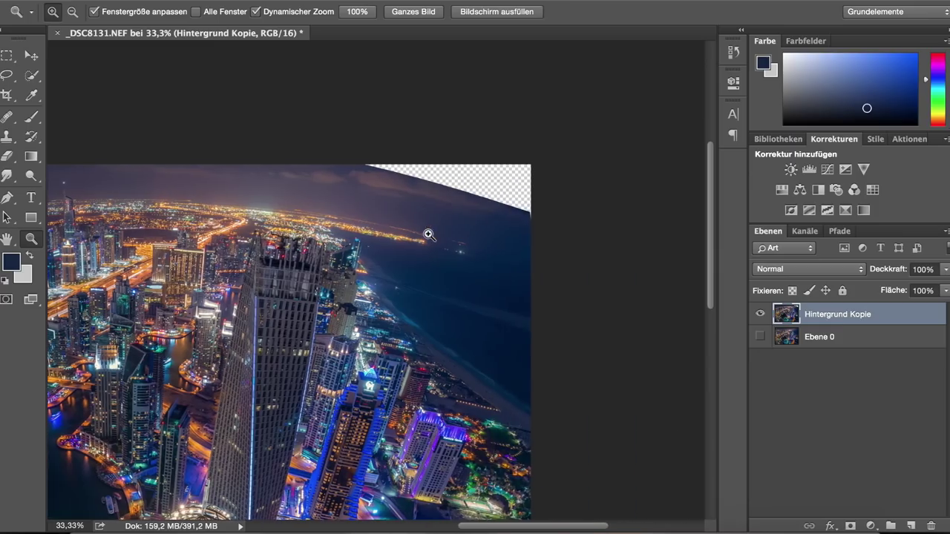
key("l")
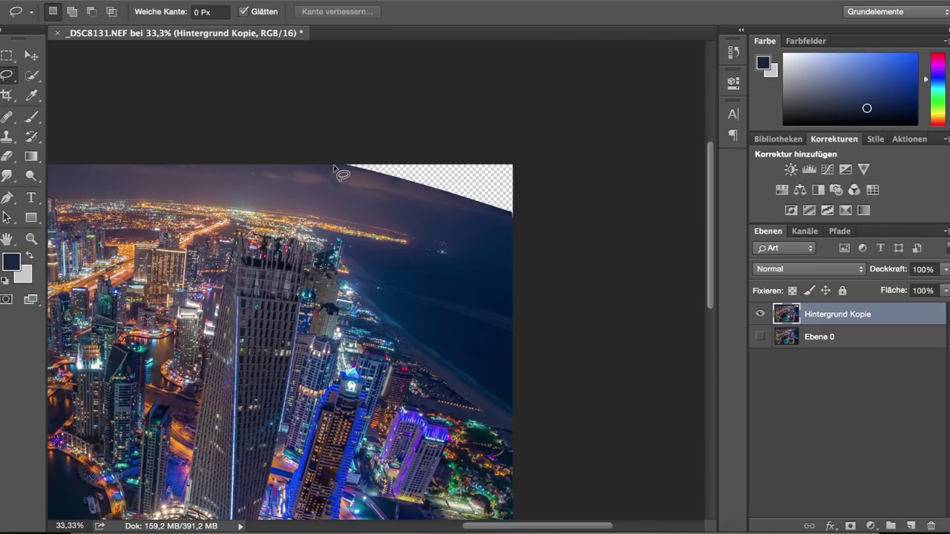
mouse_move(331, 165)
left_mouse_down()
mouse_move(454, 201)
mouse_move(395, 127)
left_mouse_up()
left_click_drag(396, 127, 334, 165)
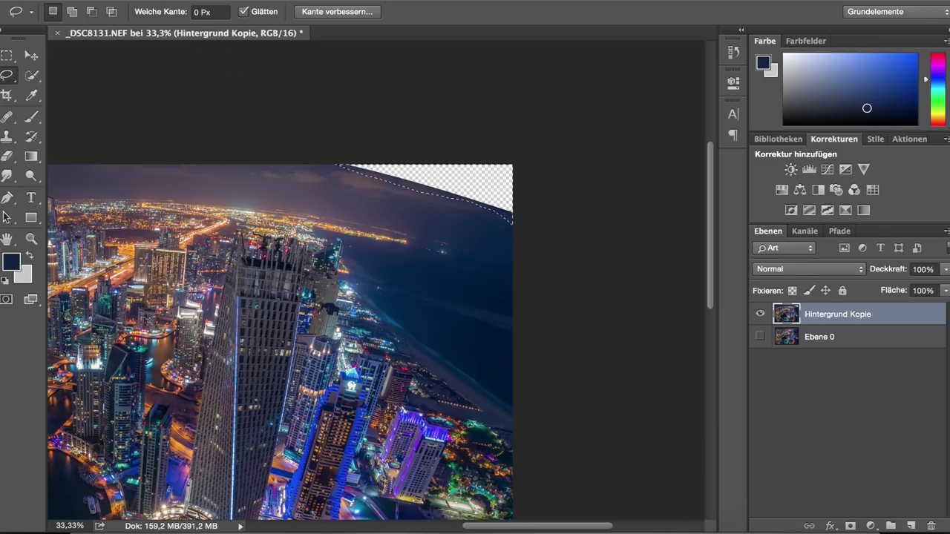
Content-aware fill the top-right corner, deselect, and zoom out to the whole image.
left_click(160, 0)
left_click(172, 200)
left_click(582, 152)
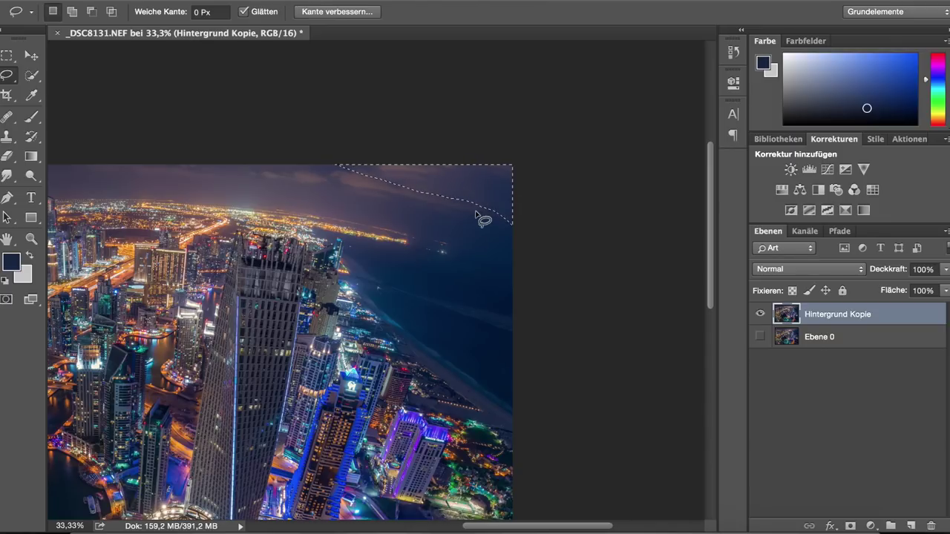
key("ctrl+d")
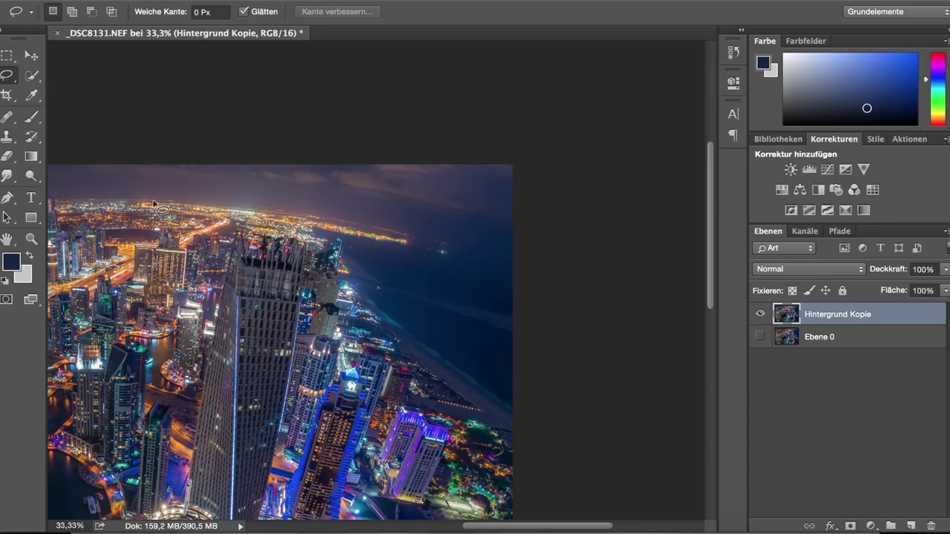
left_click(31, 238)
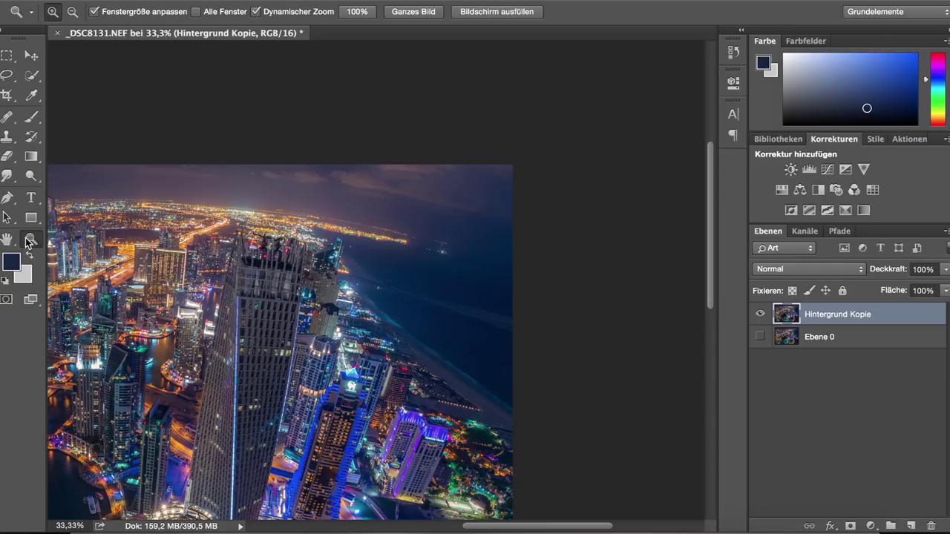
left_click(234, 244, "alt")
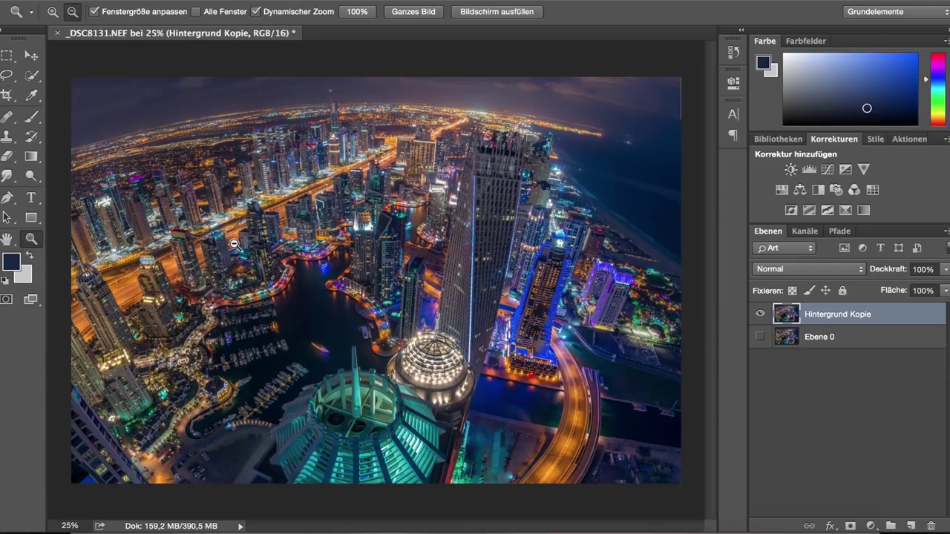
left_click(342, 226, "alt")
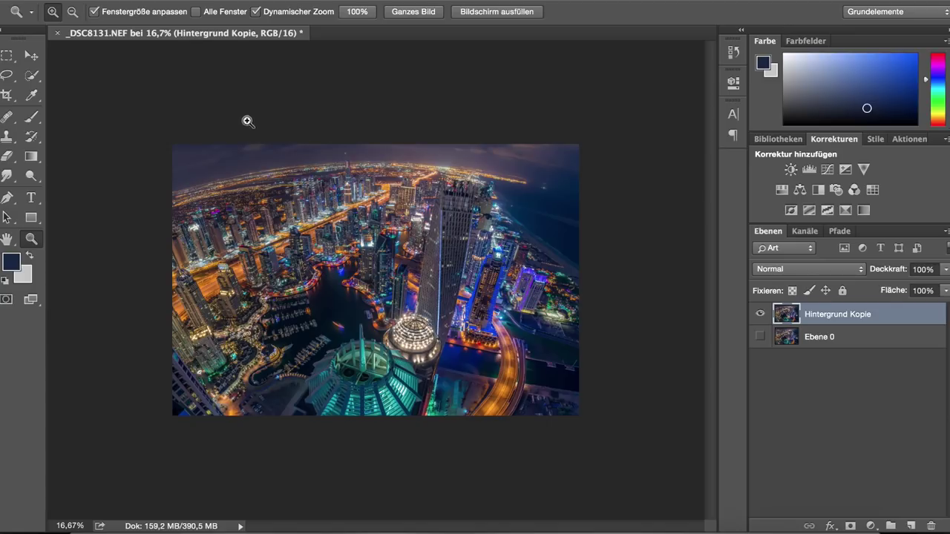
Close and save the image as _DSC8131-Bearbeitet-3.tif back to Lightroom.
left_click(57, 34)
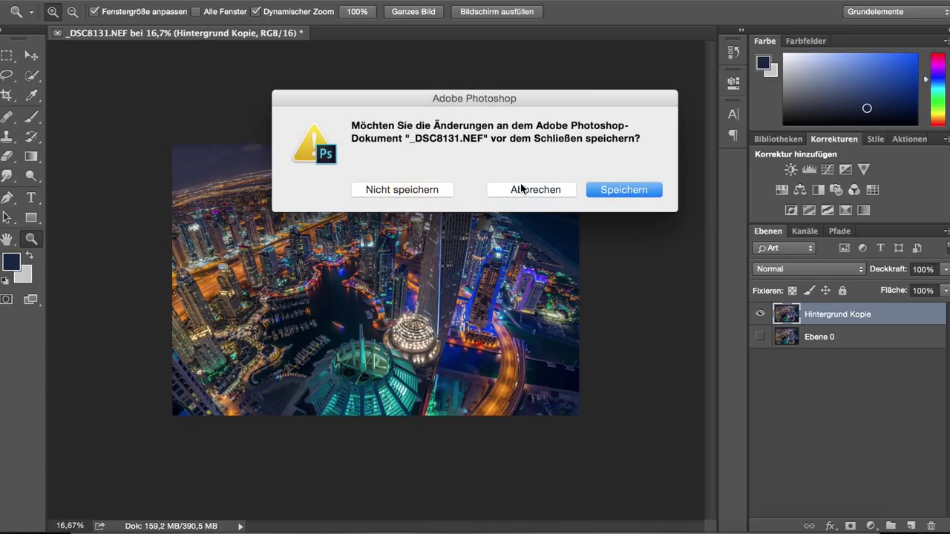
left_click(617, 189)
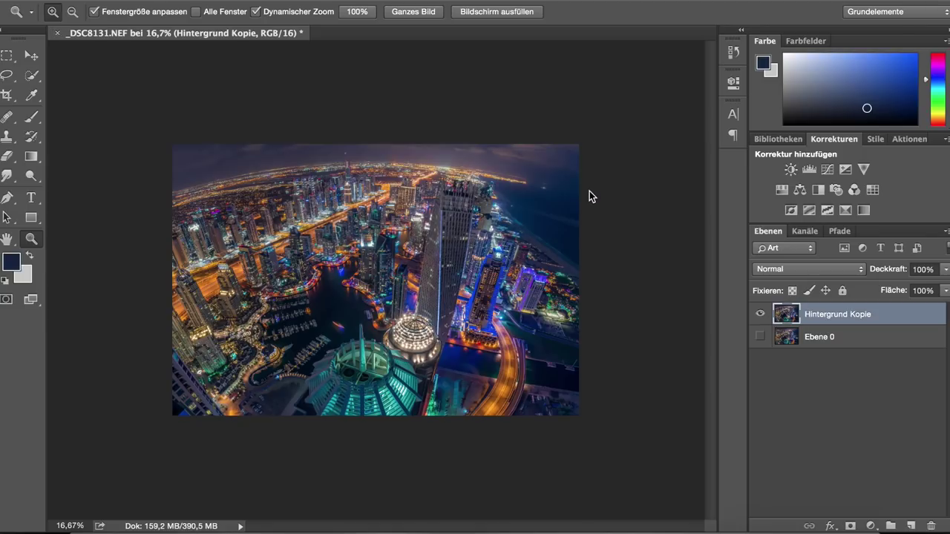
key("ctrl+s")
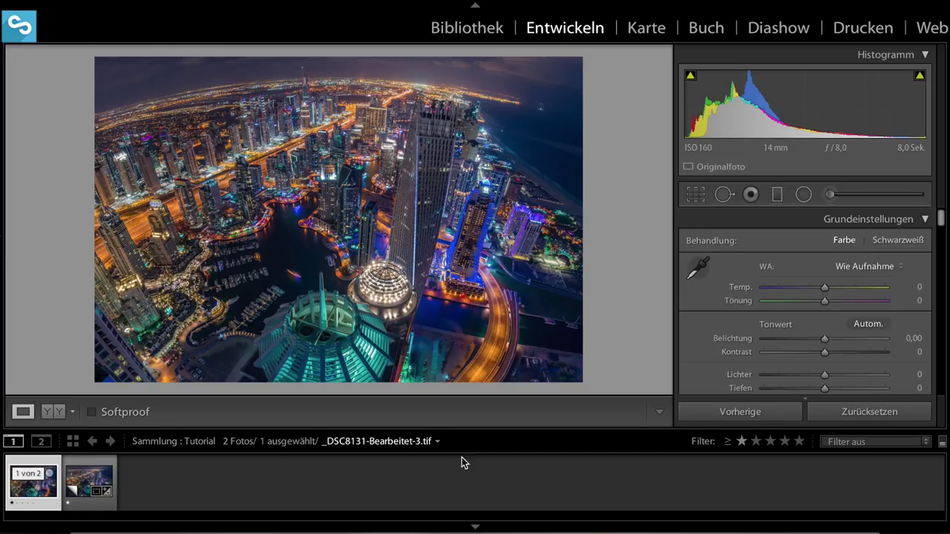
Hide the filmstrip and set Weiß +19, Schwarz −17, Kontrast +12 in Grundeinstellungen.
left_click(475, 528)
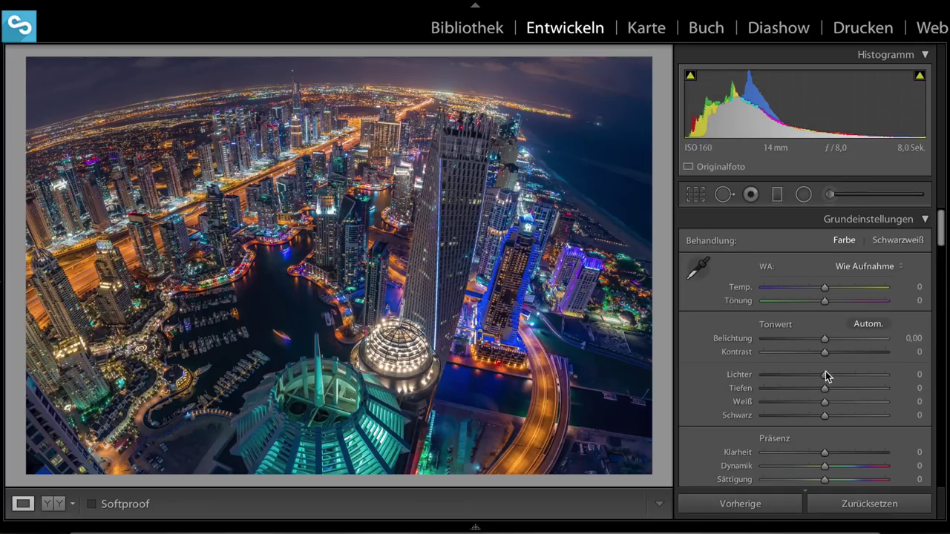
left_click_drag(825, 406, 833, 406)
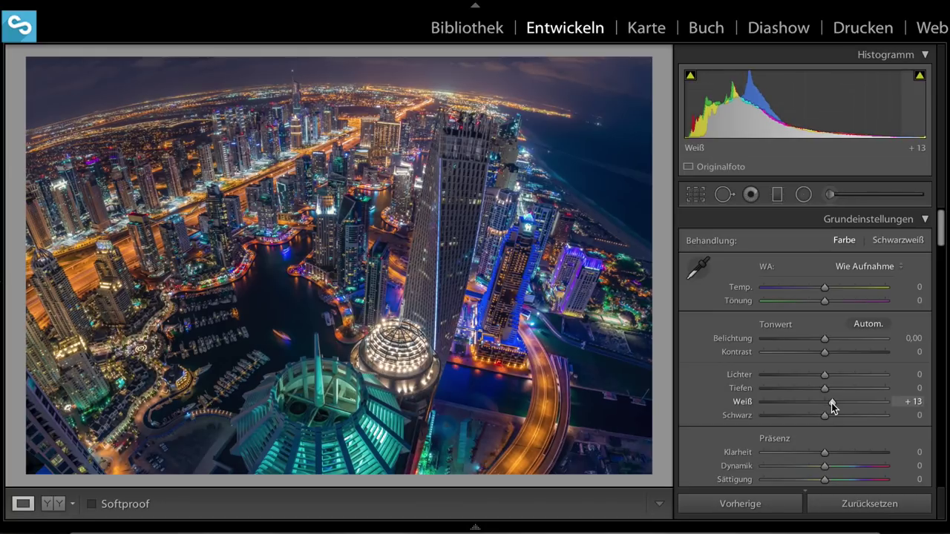
left_click_drag(833, 407, 835, 407)
left_click_drag(824, 414, 813, 416)
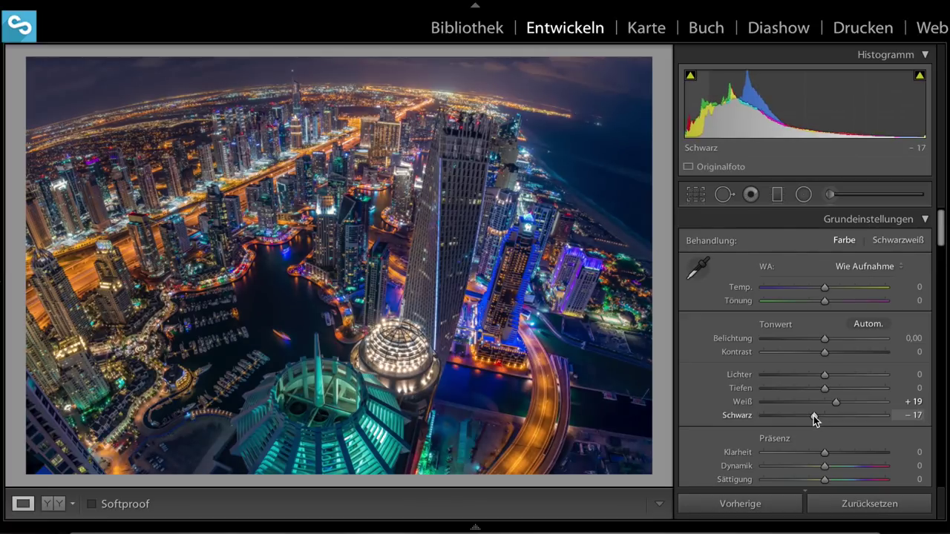
left_click_drag(824, 351, 831, 354)
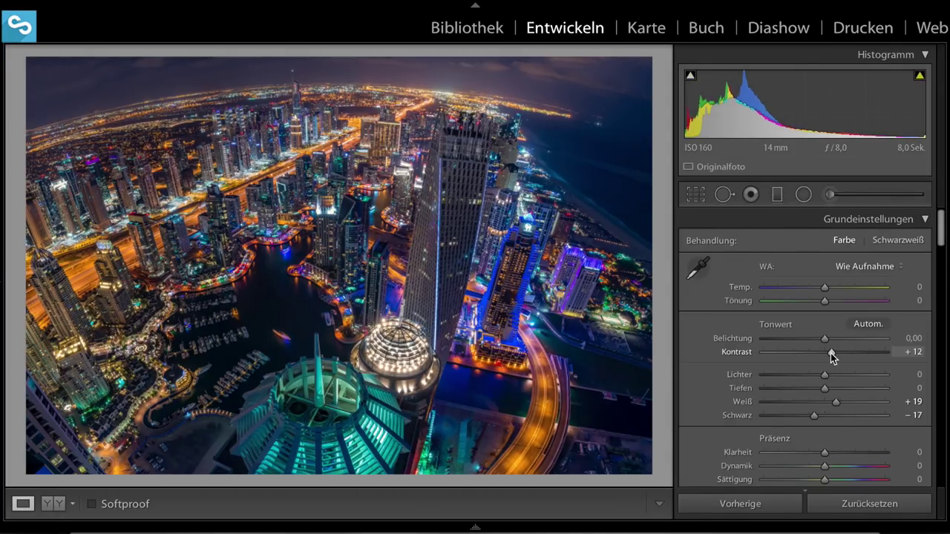